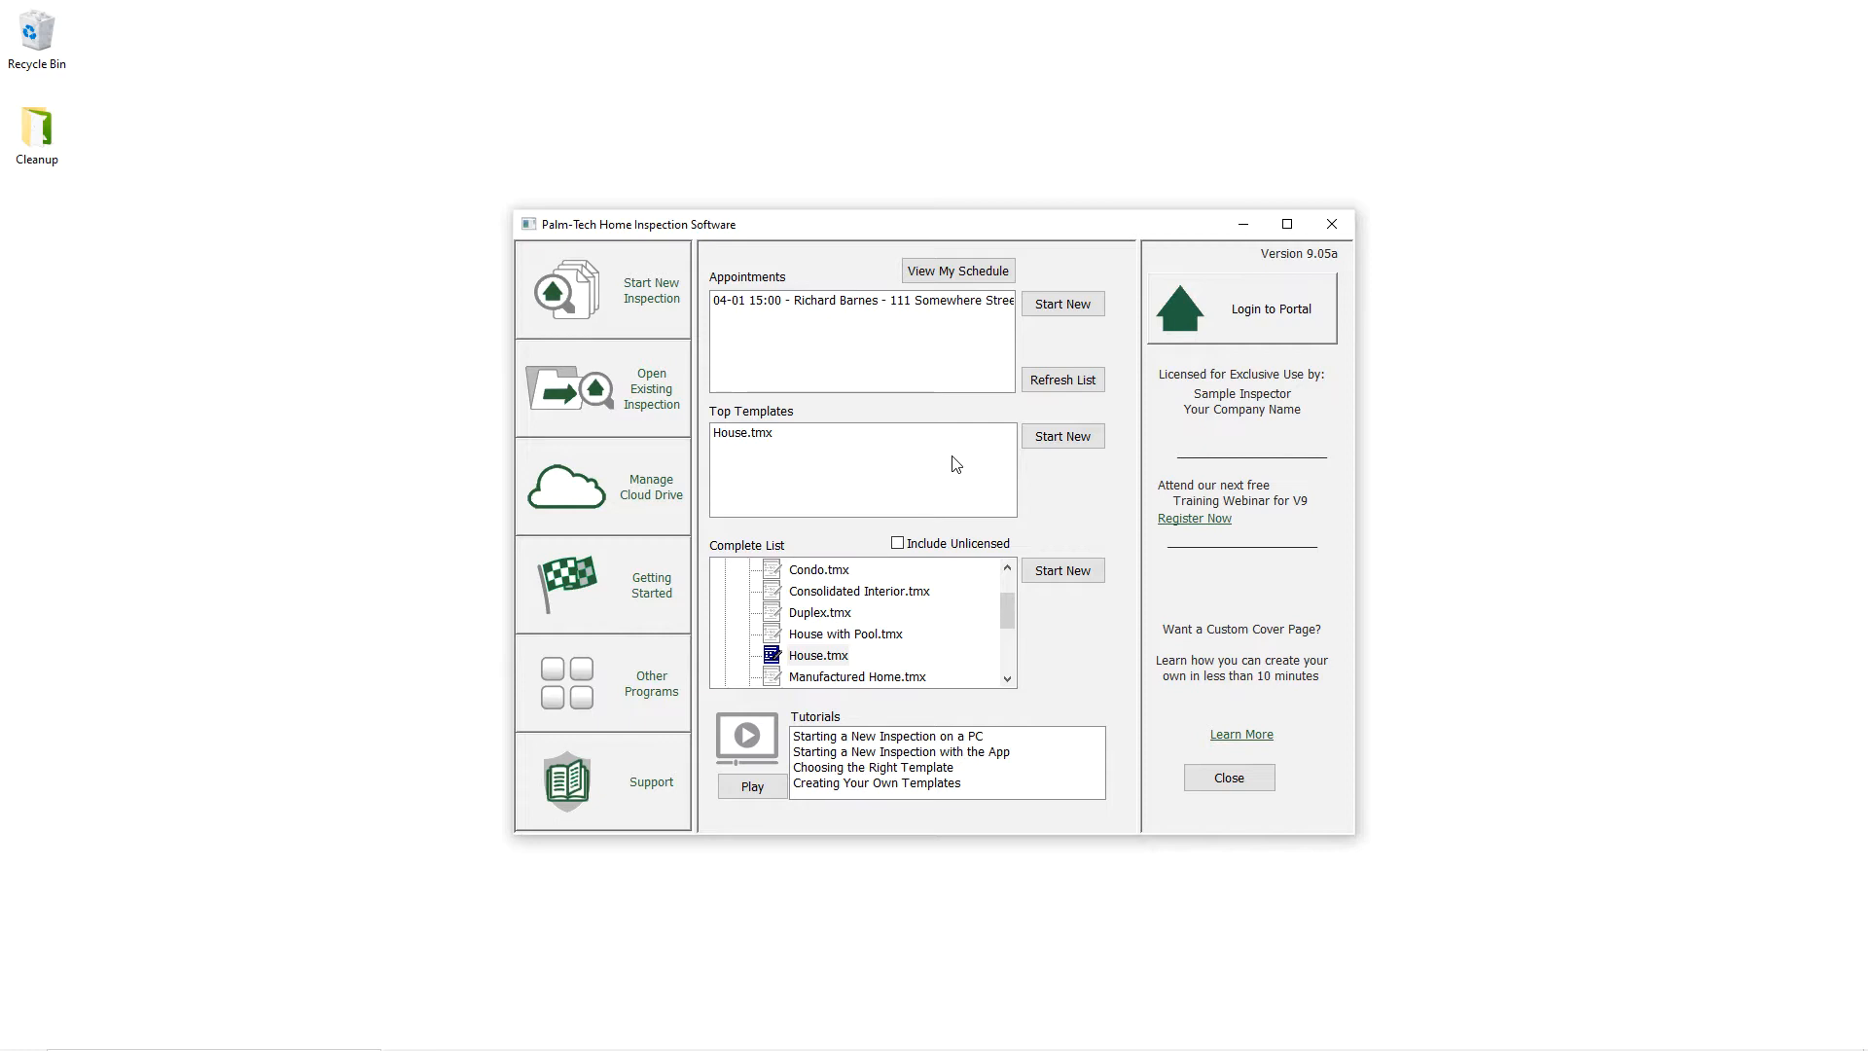
Step: Start a new inspection from the House.tmx top template, without saving an inspection file
left_click(851, 439)
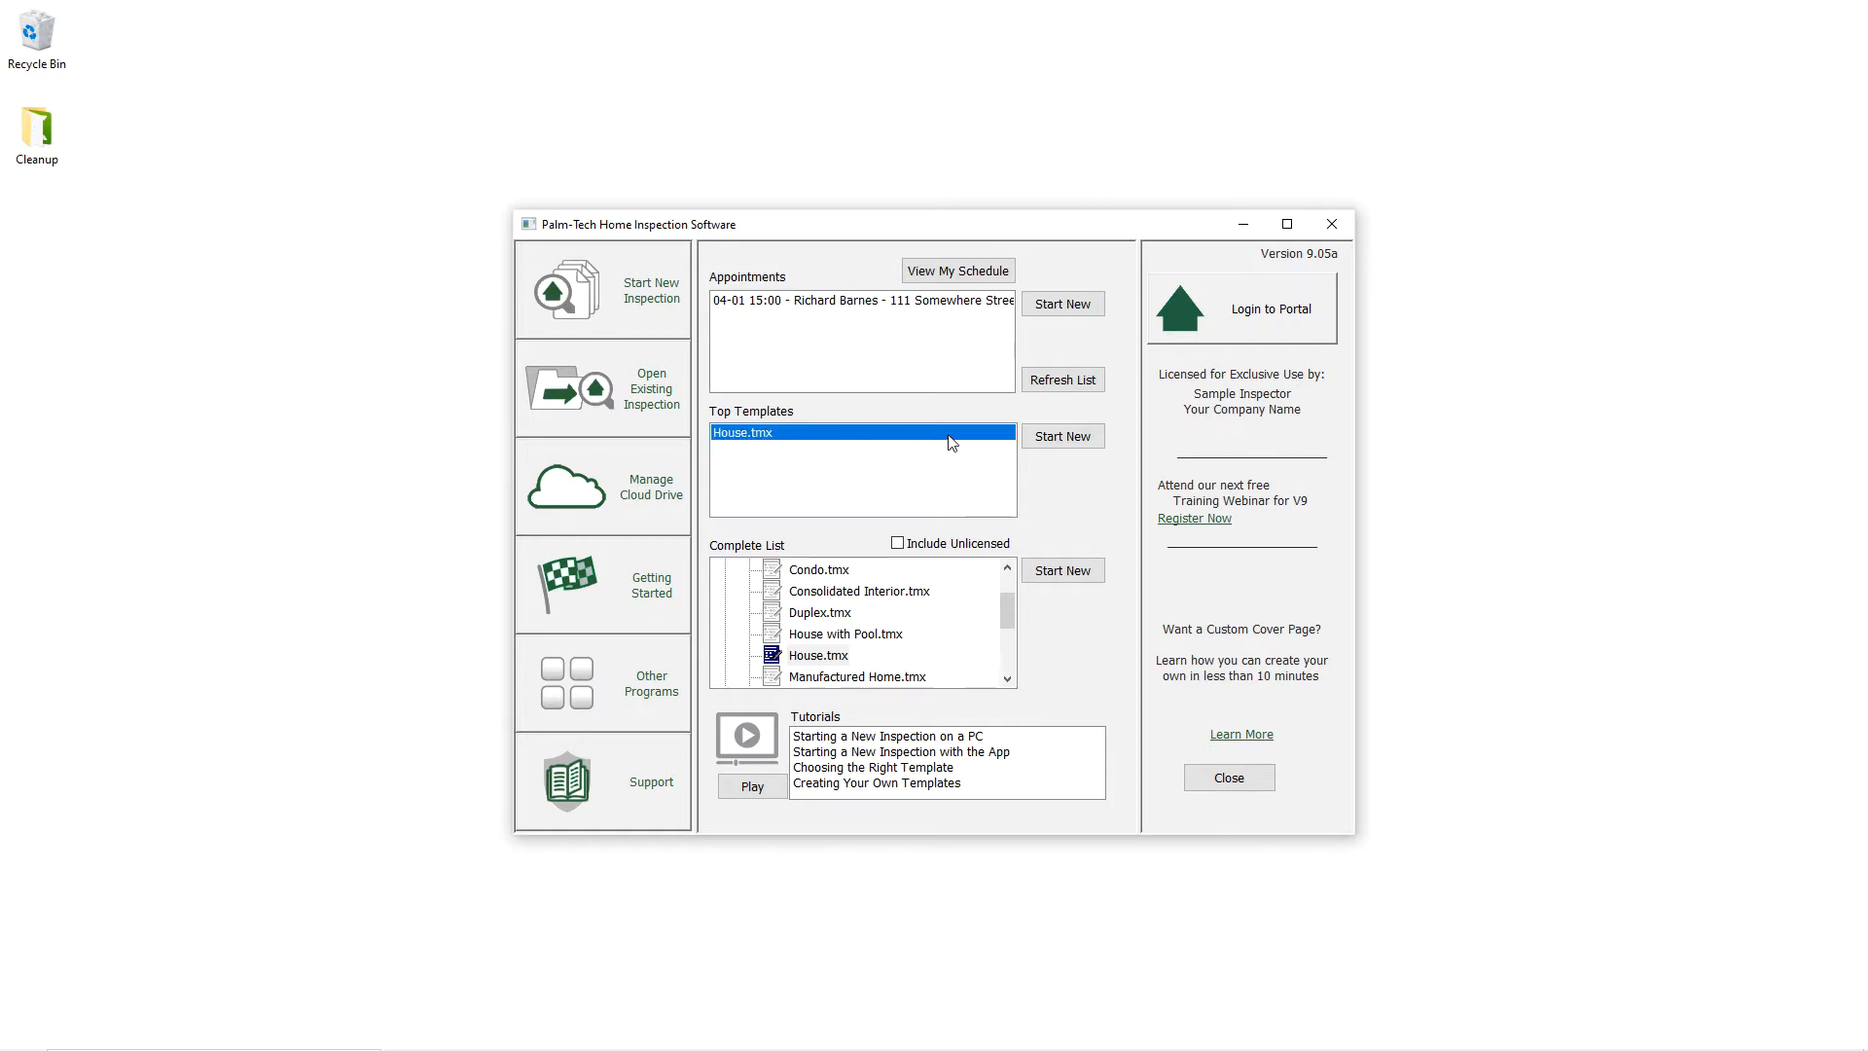
left_click(1044, 440)
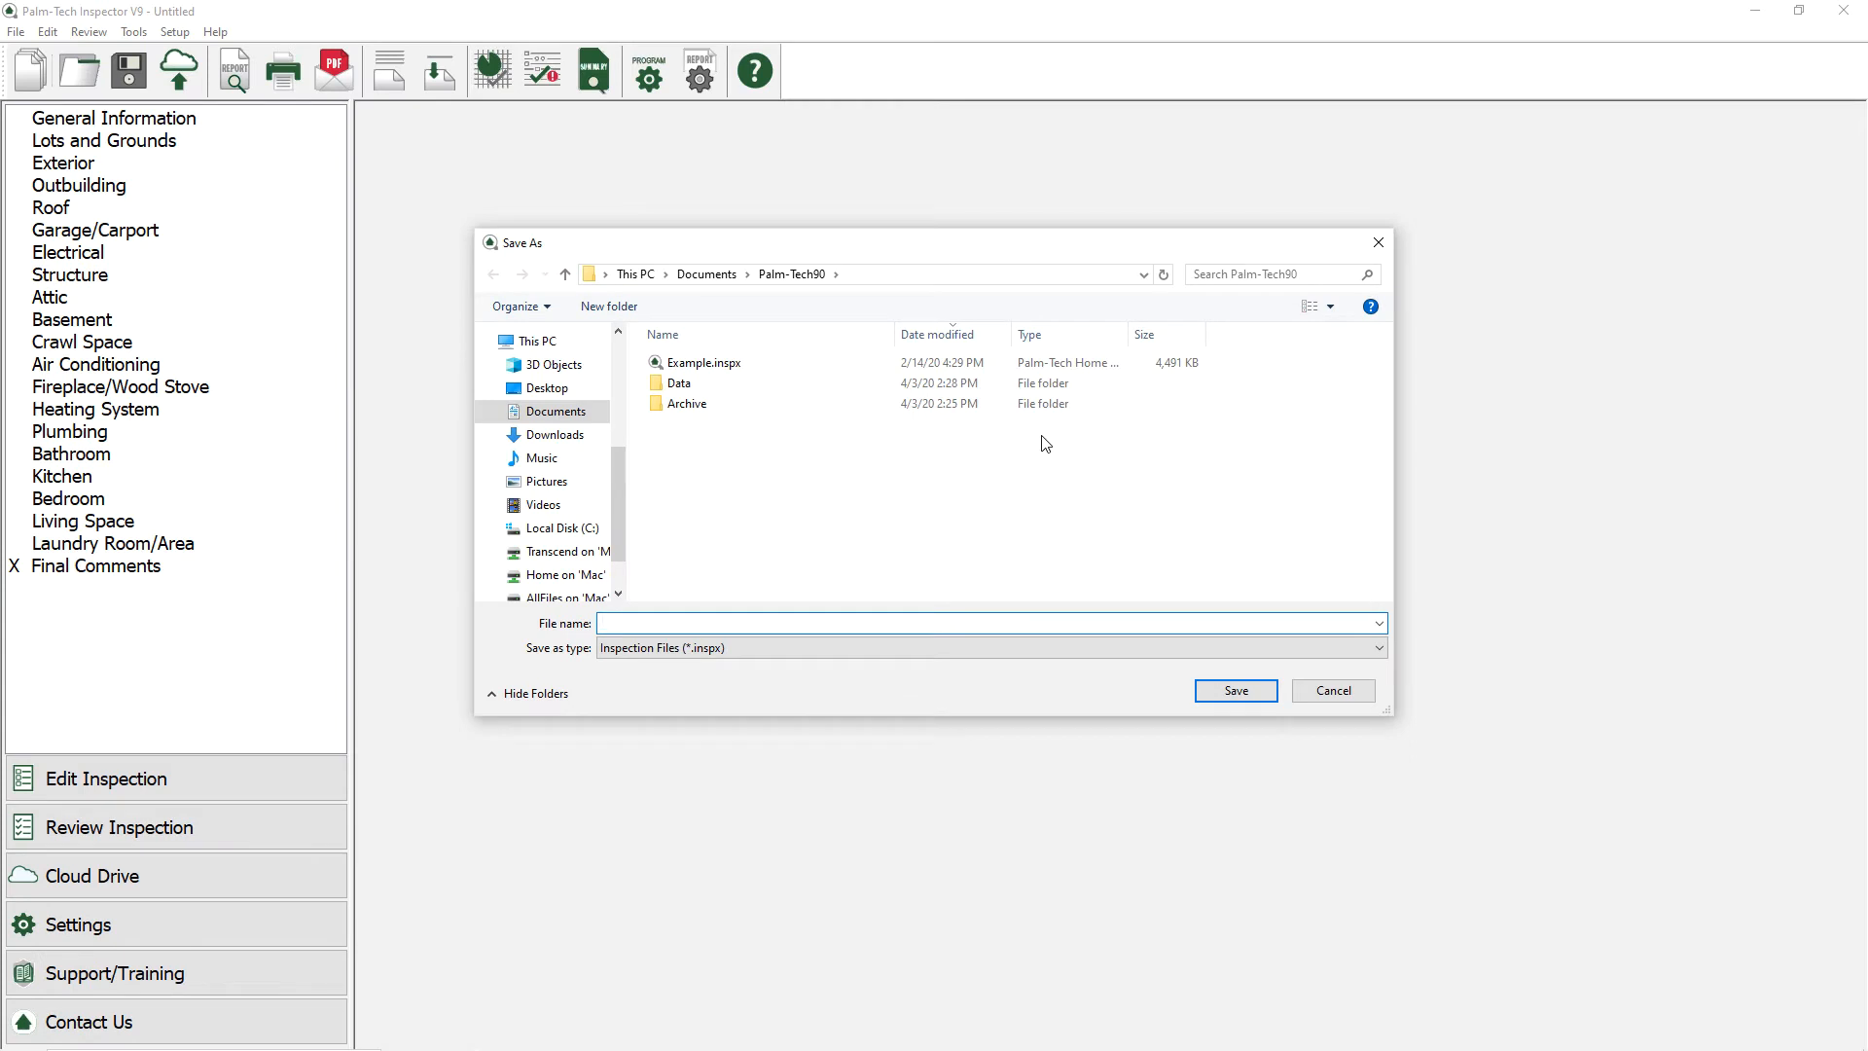
left_click(1325, 693)
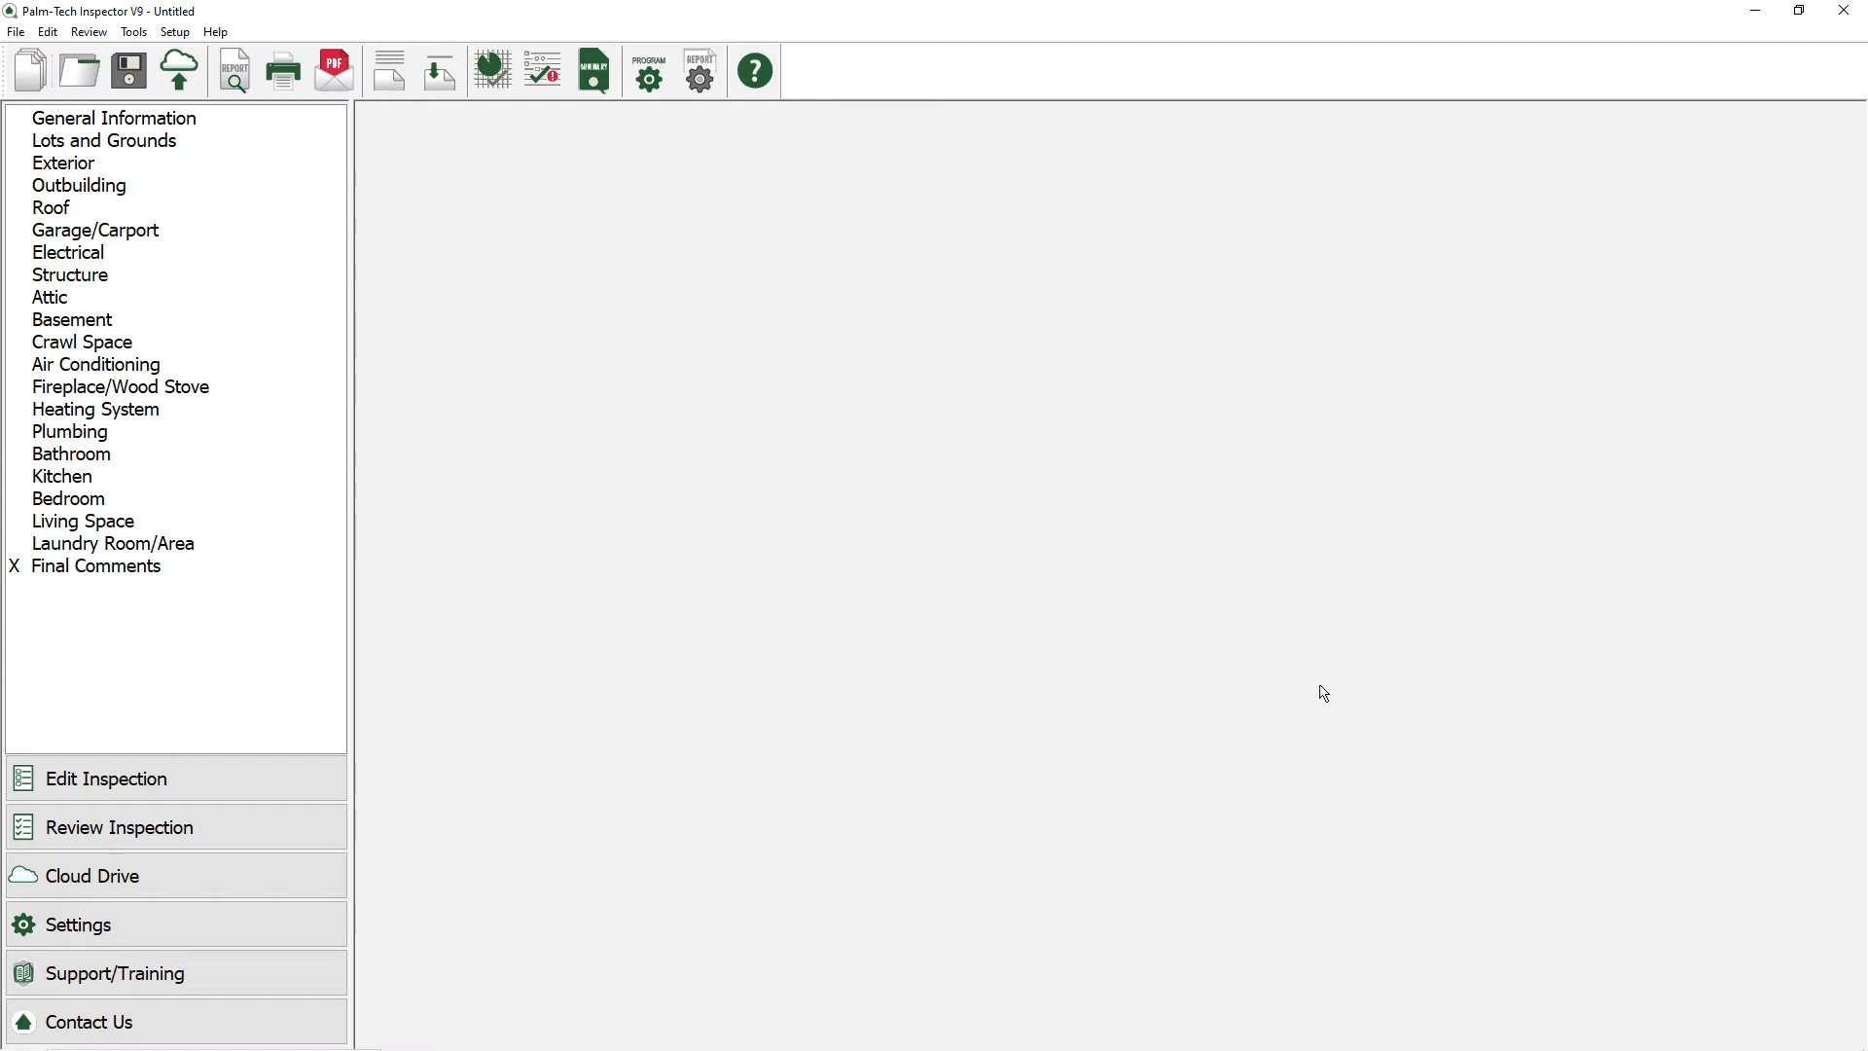
Step: Add a new category named Inspection Agreement, not copied from an existing one, without line numbers and ratings in the printed report, inserted at the top
left_click(135, 32)
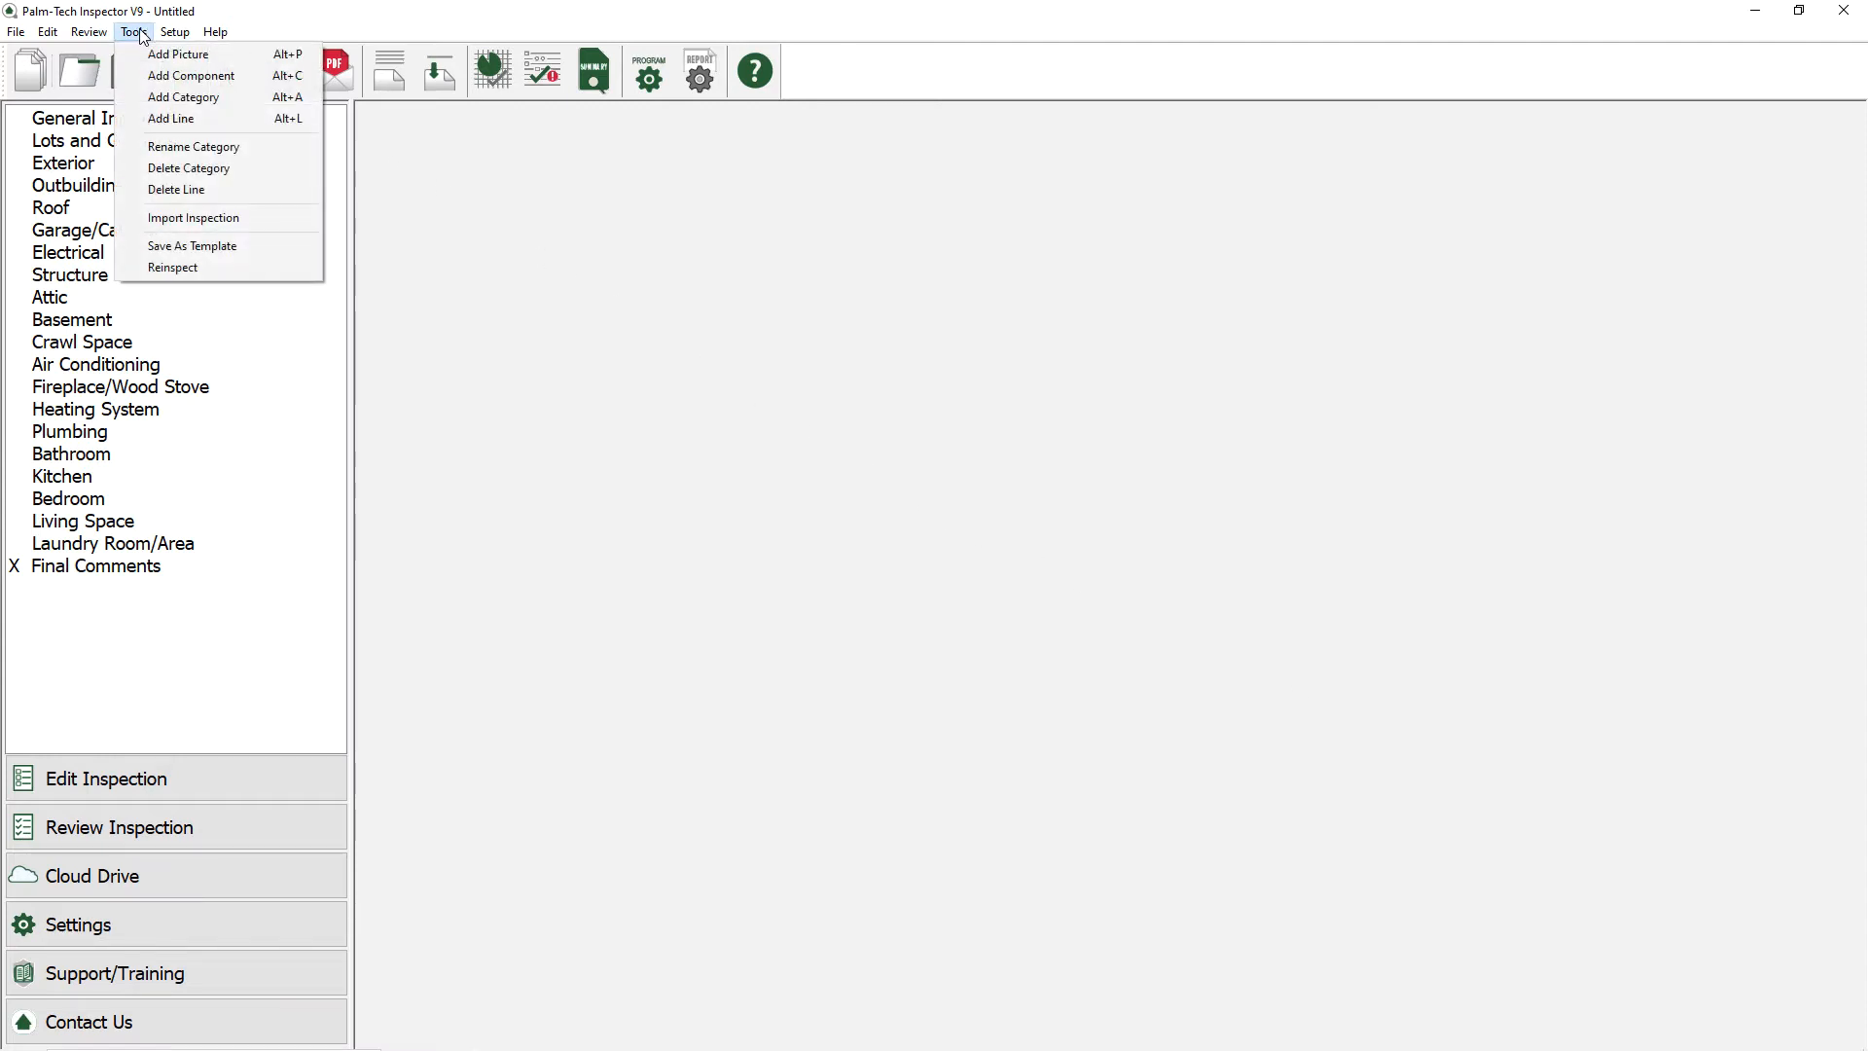
left_click(148, 98)
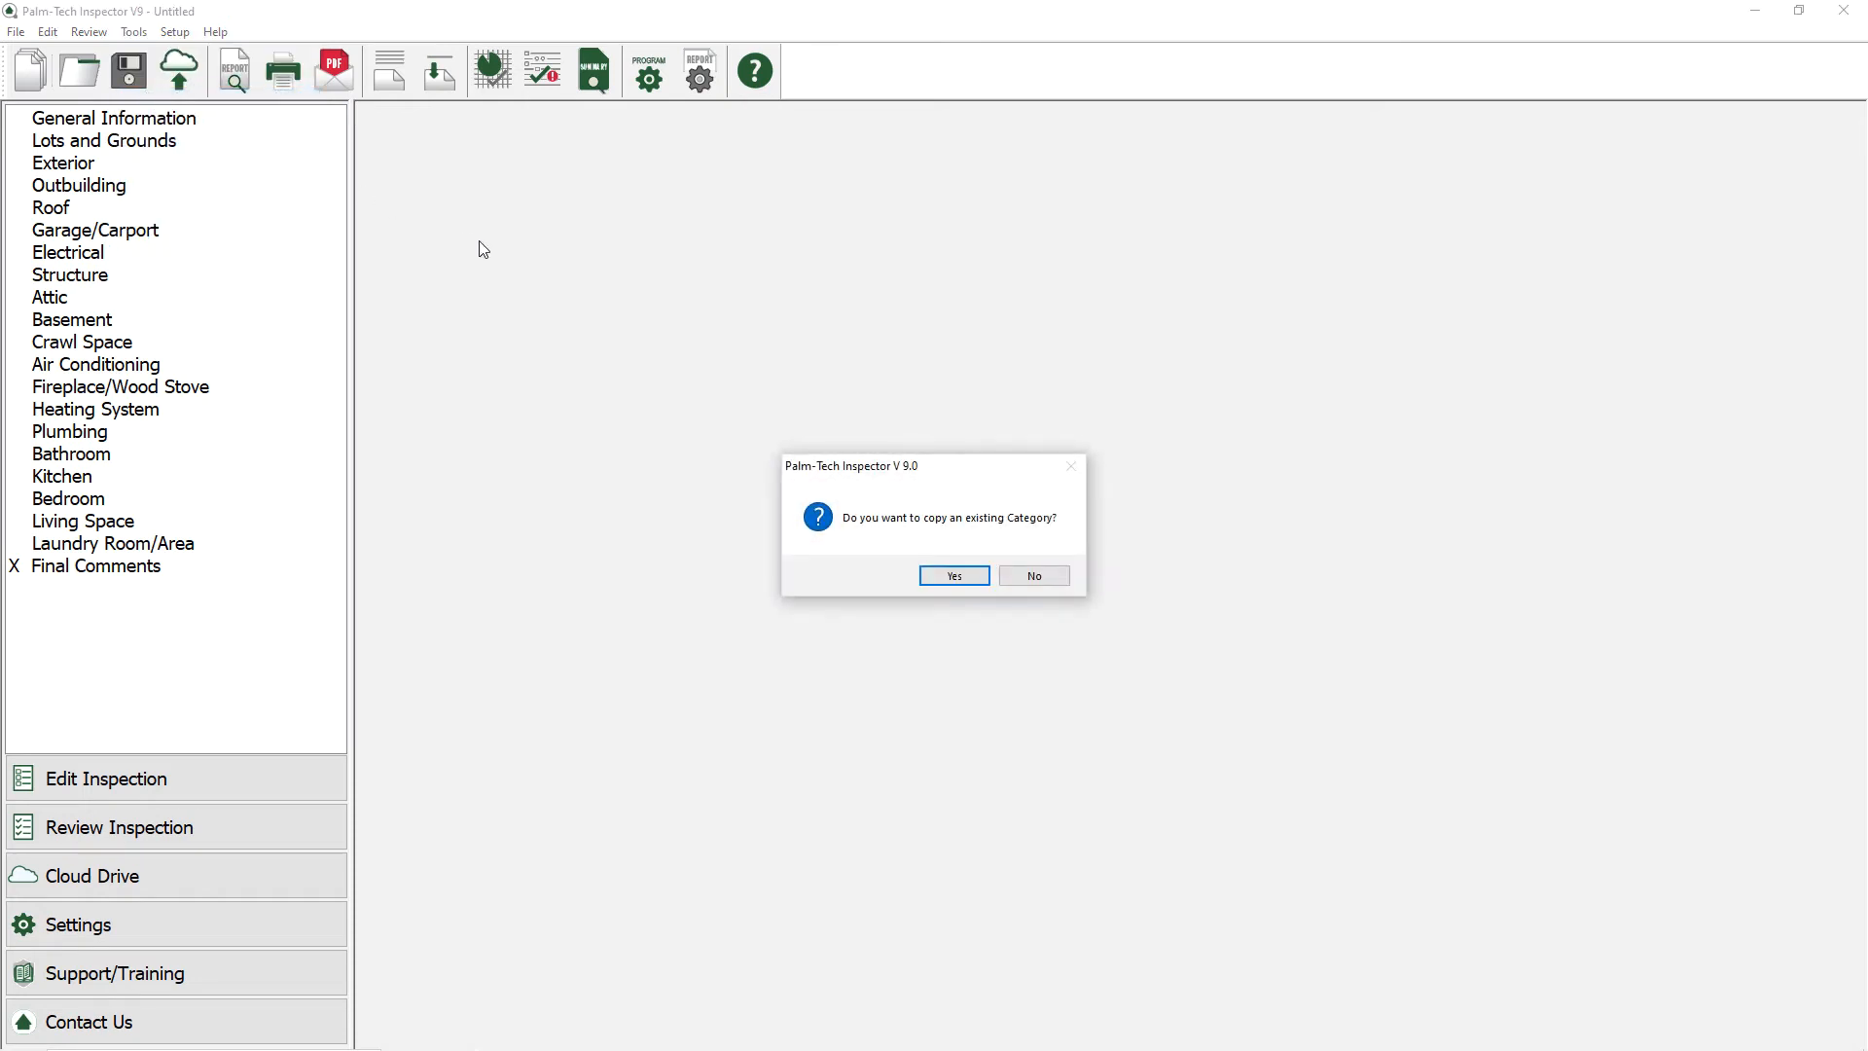
left_click(1034, 576)
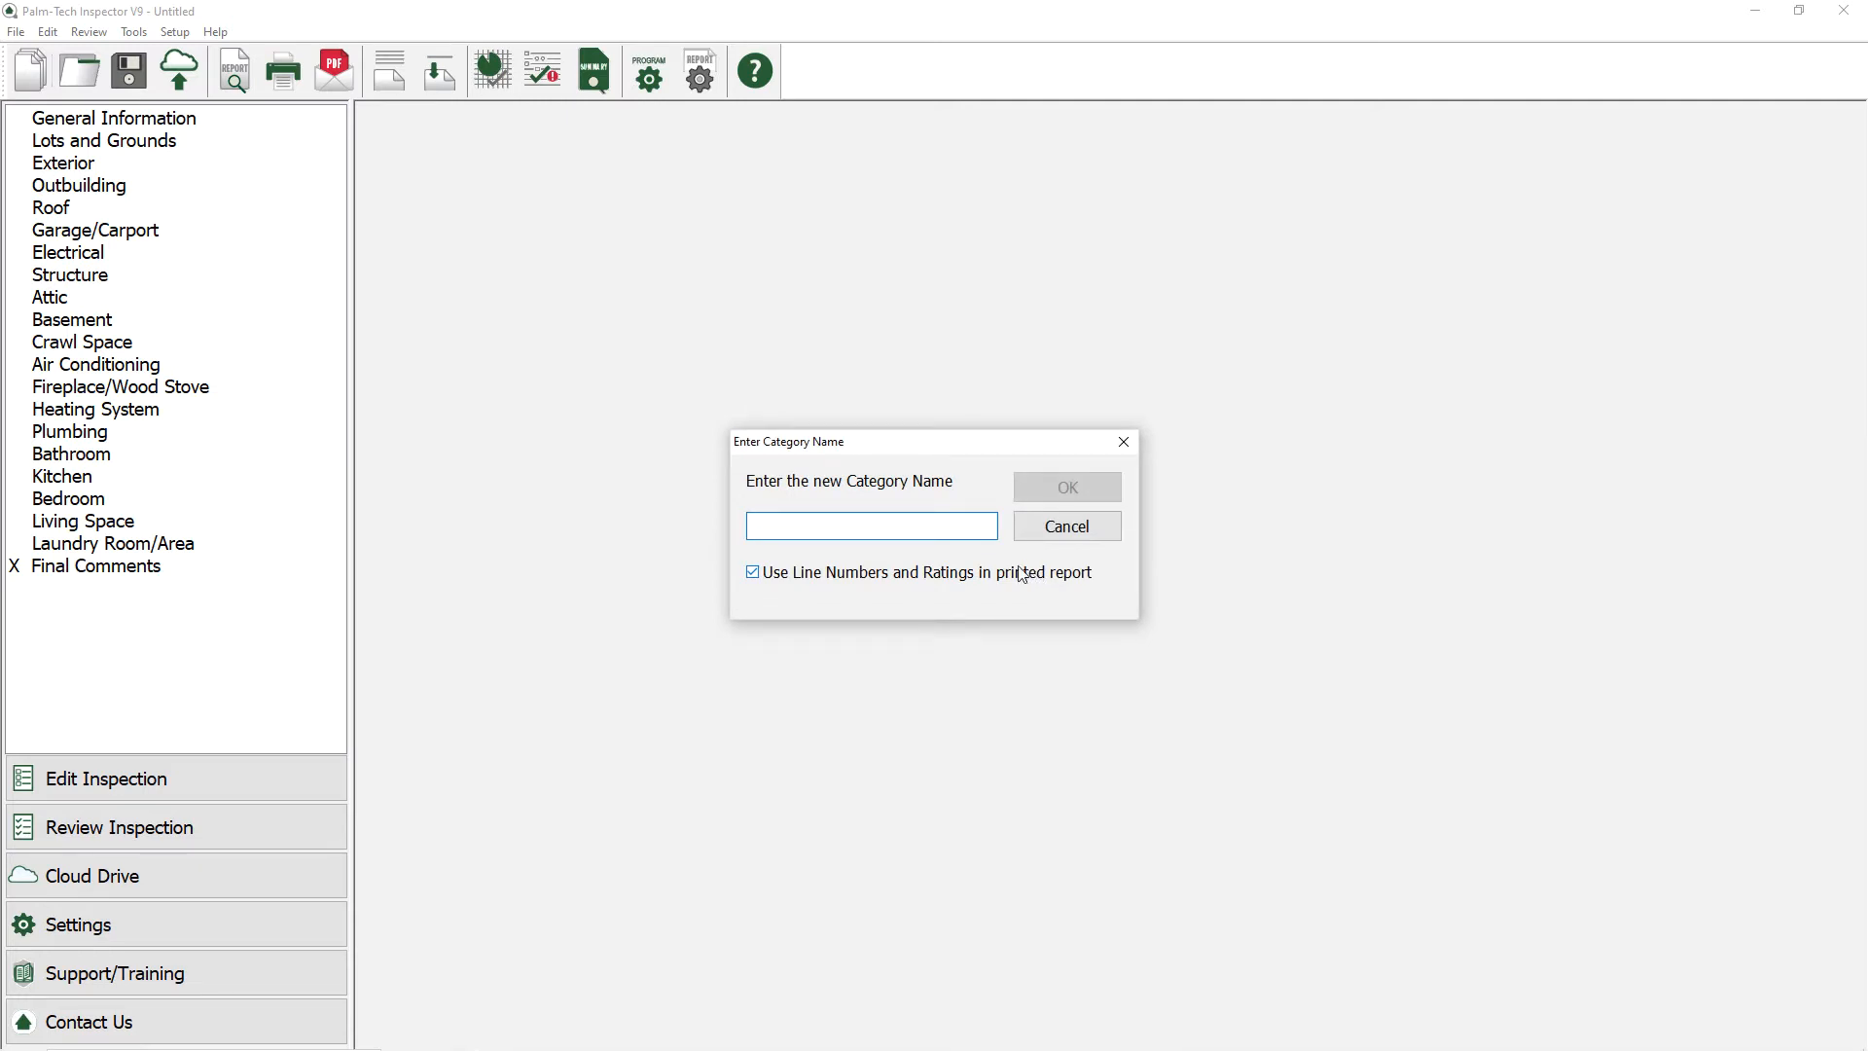
type("Insp")
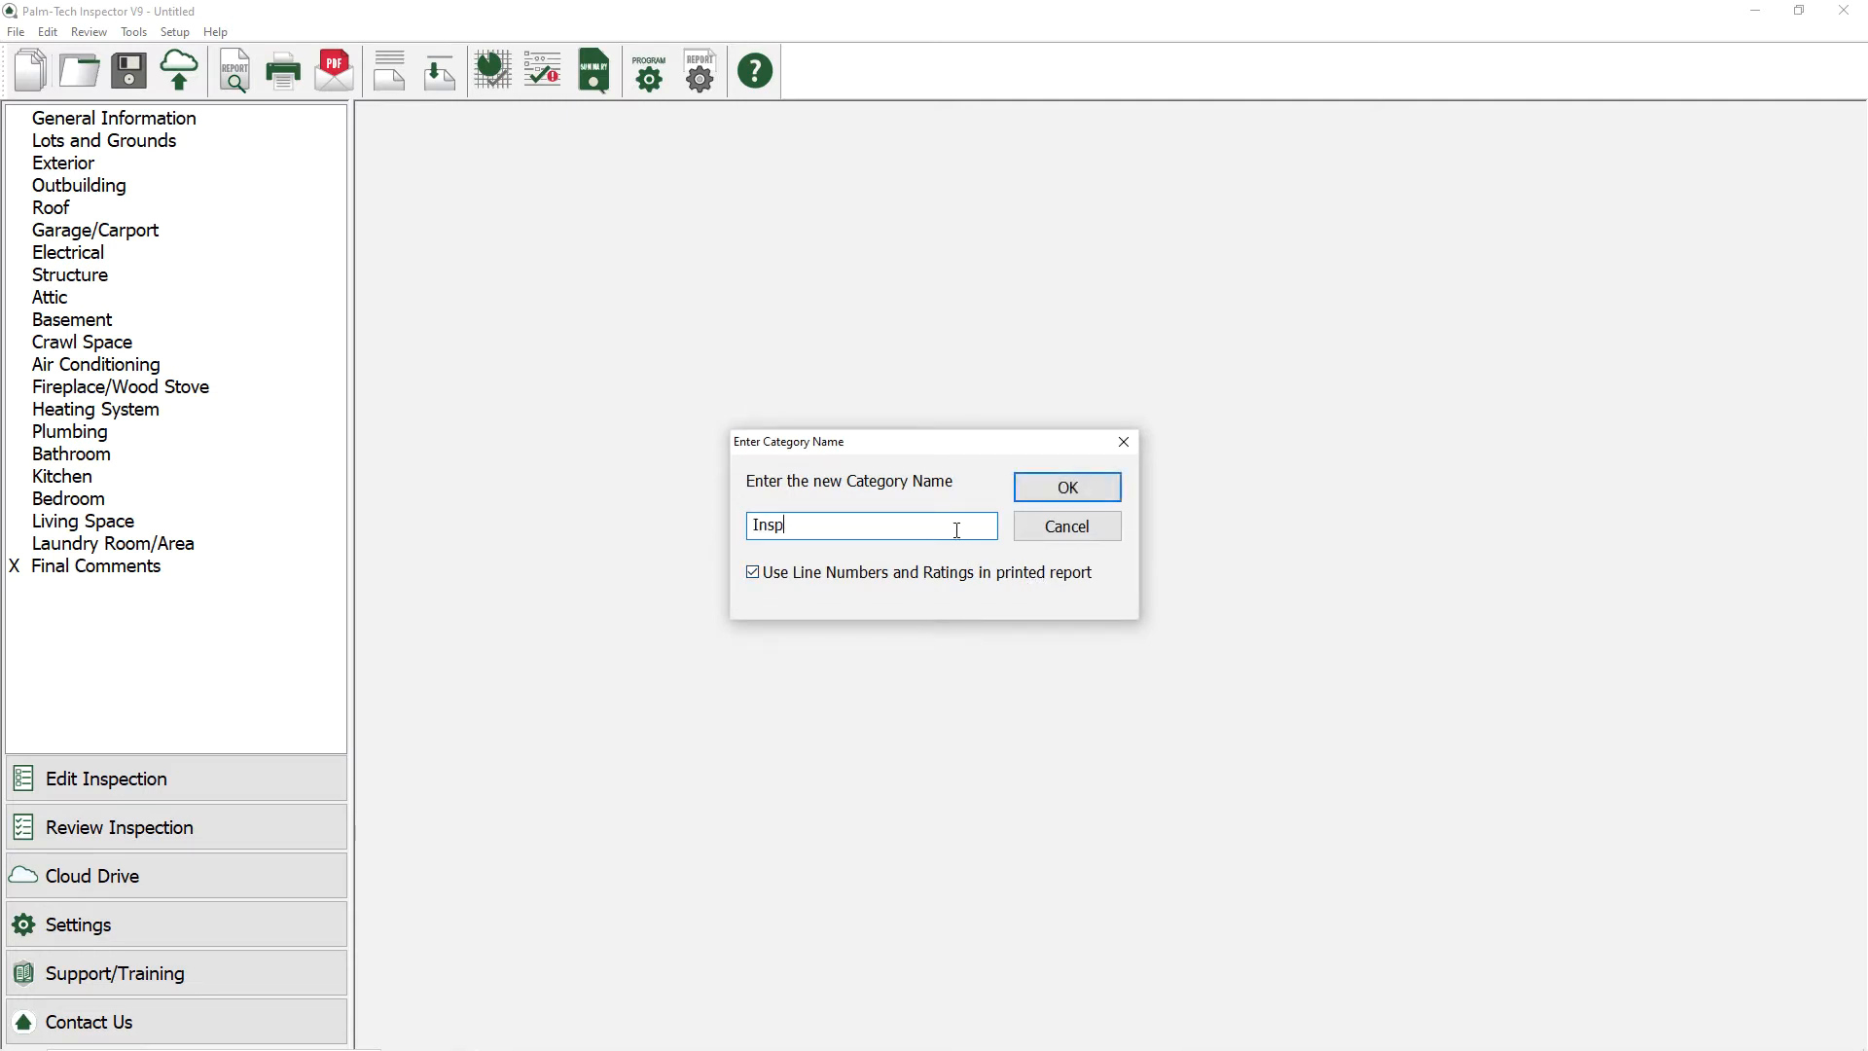
type("ection Agreement")
left_click(881, 574)
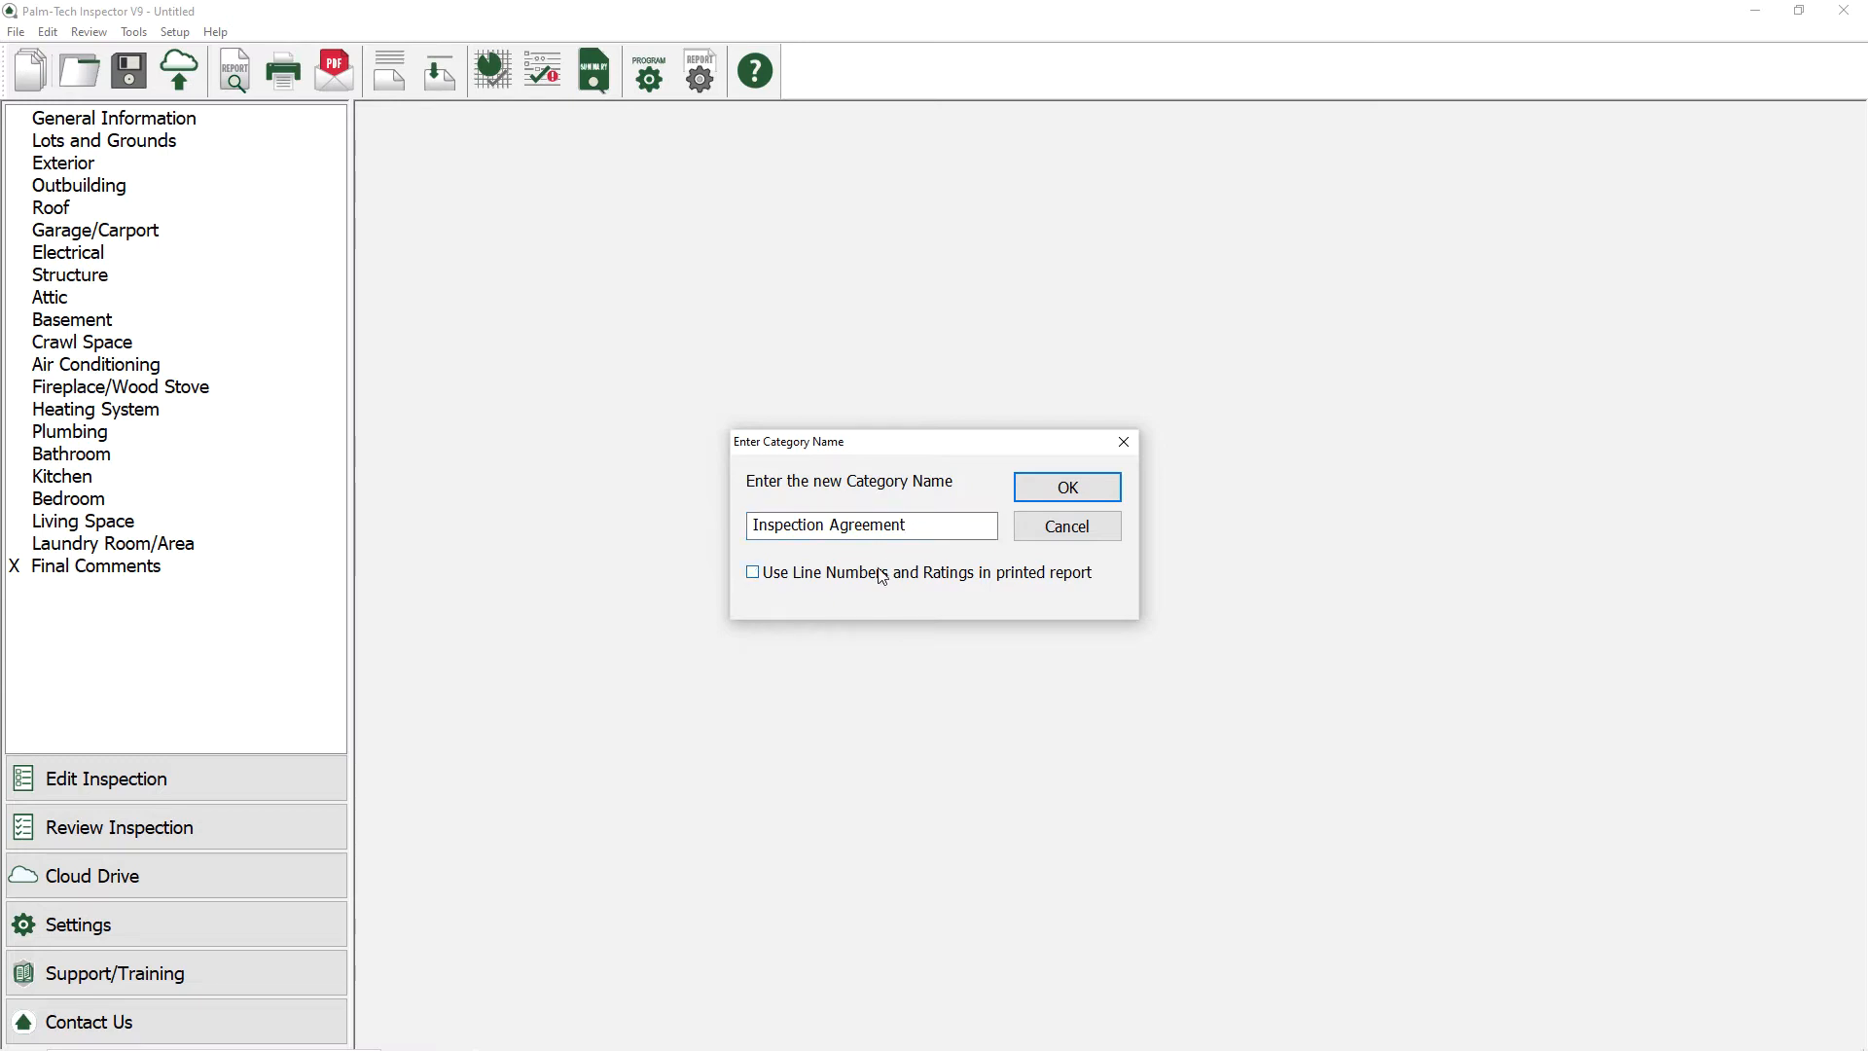
left_click(1035, 493)
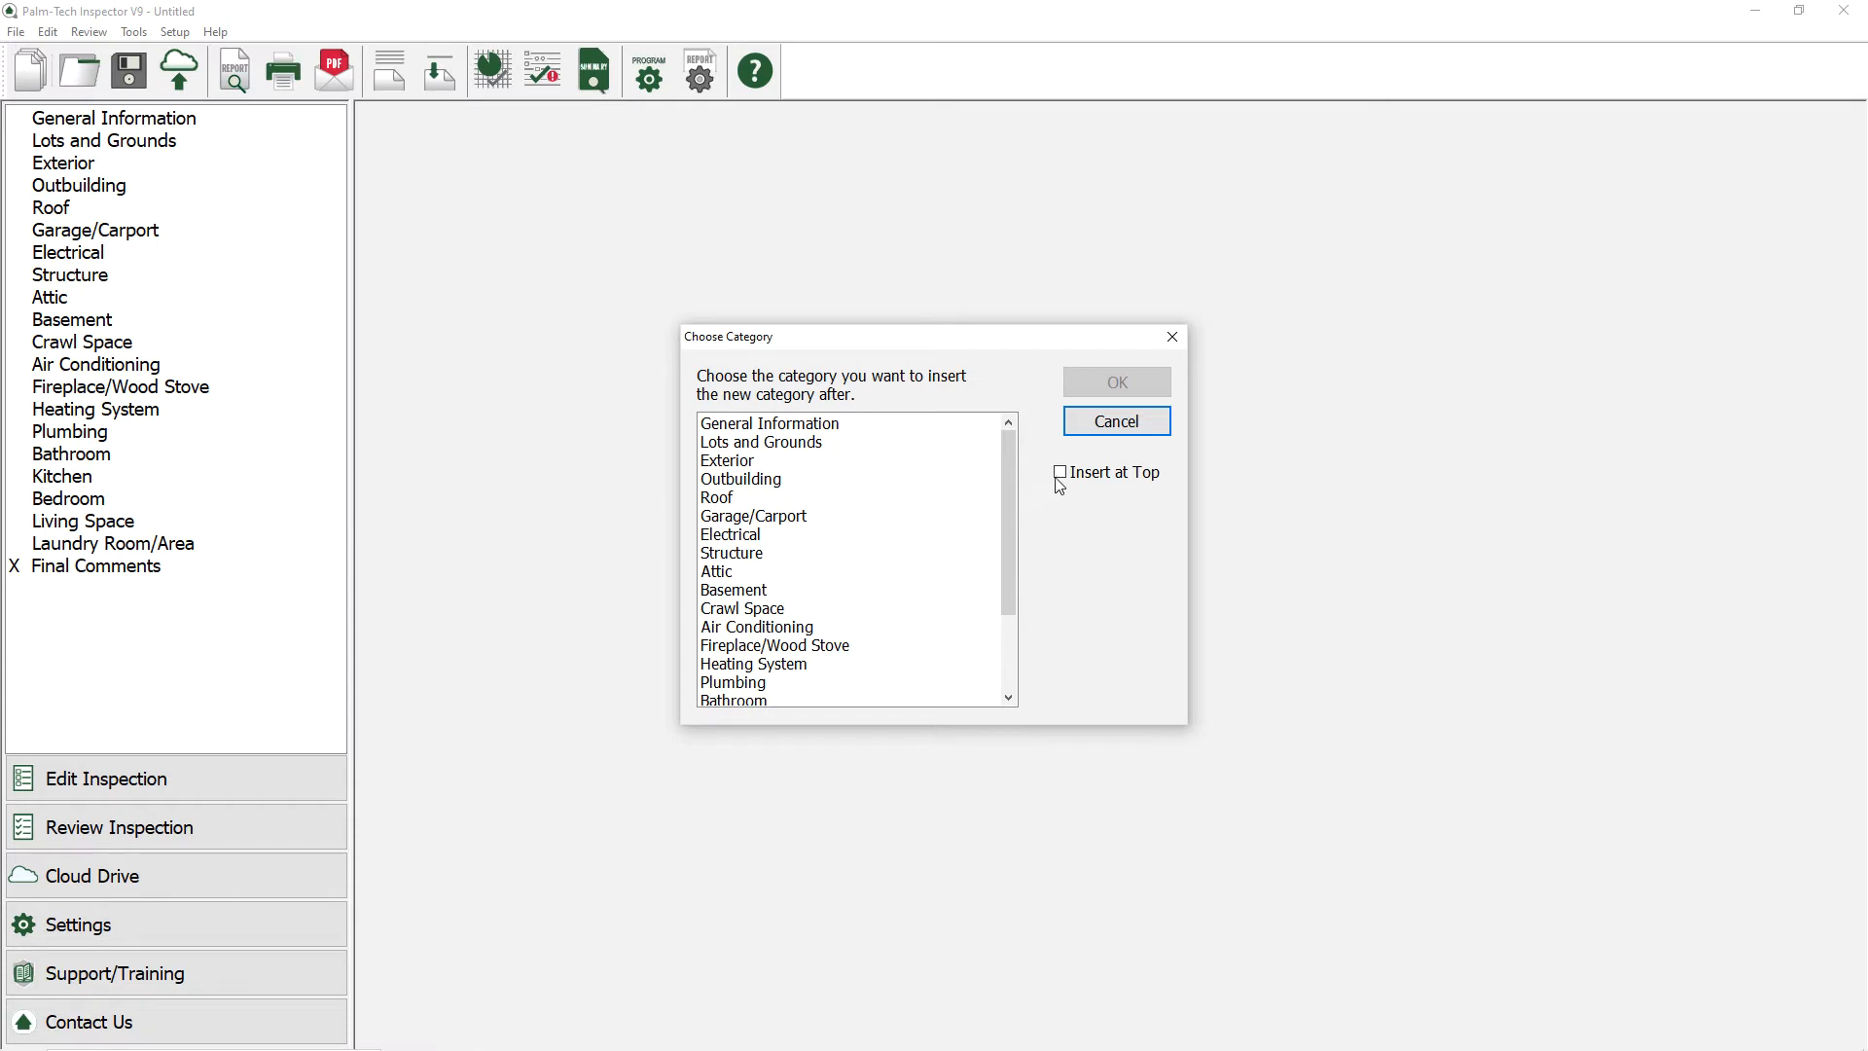
left_click(1060, 477)
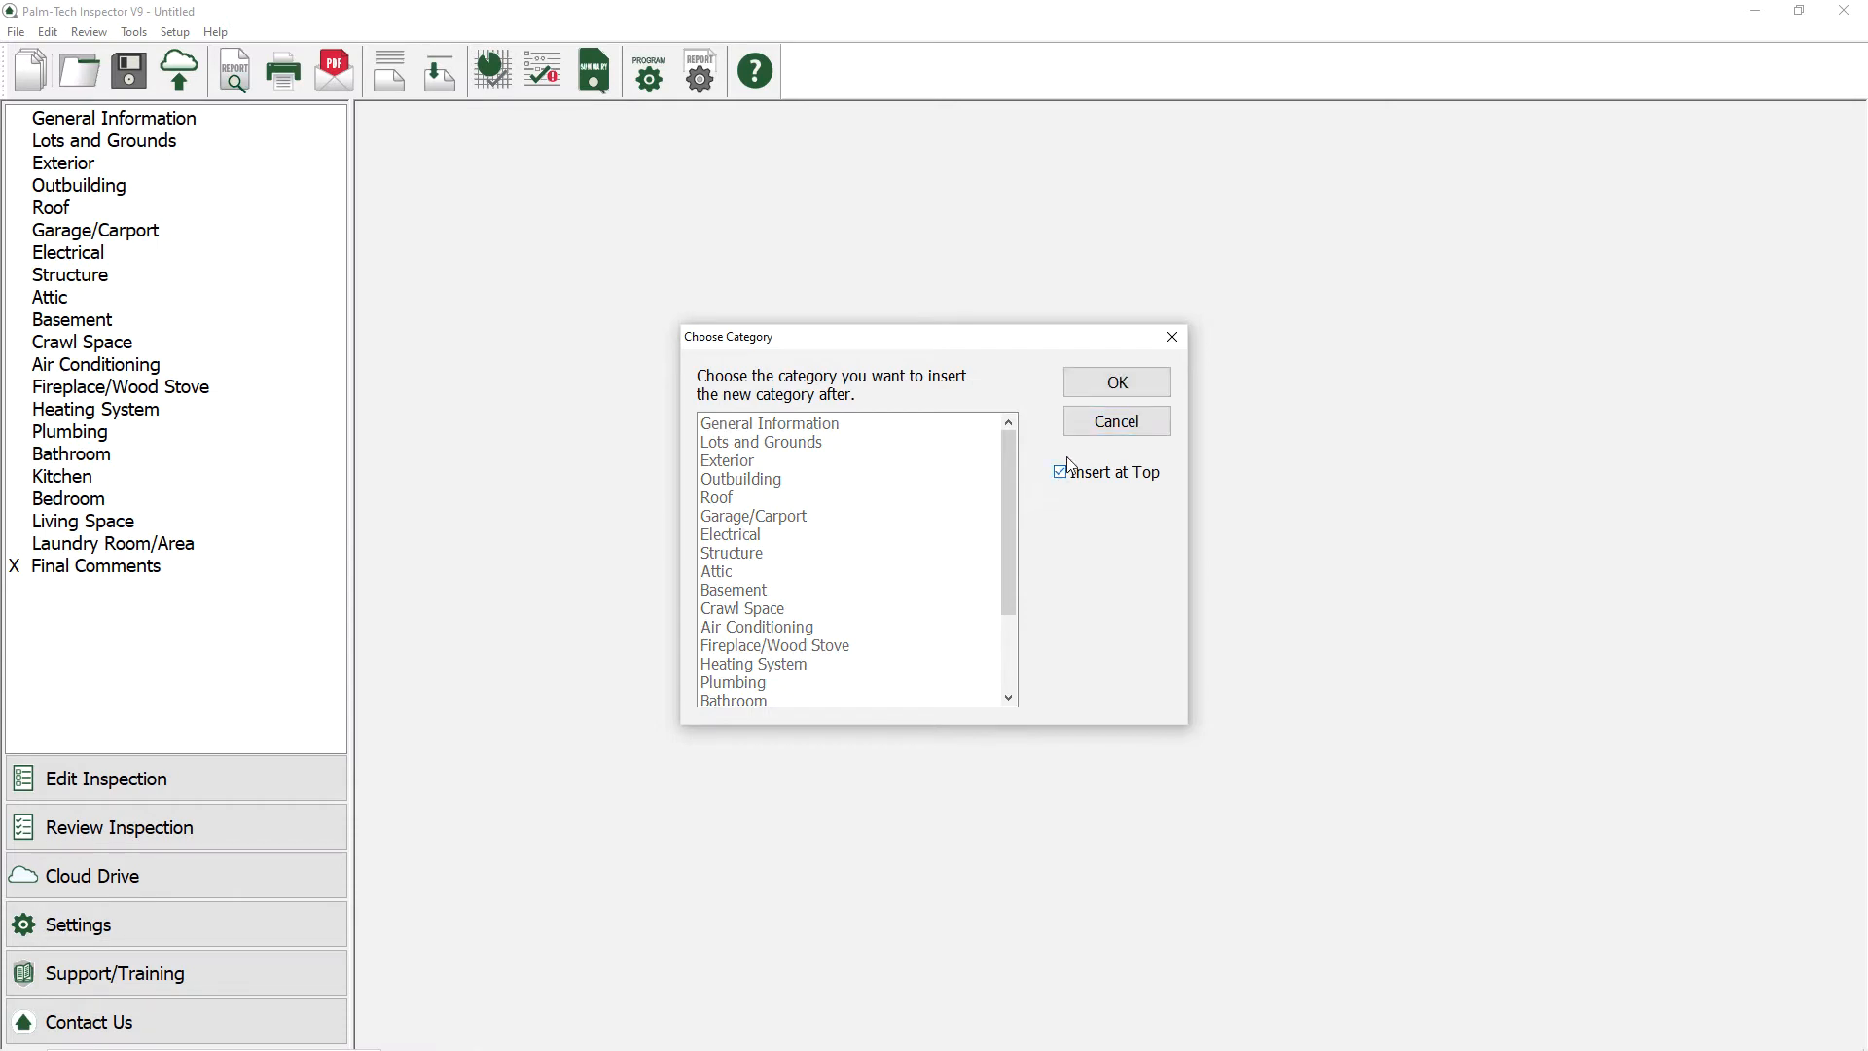
left_click(1095, 390)
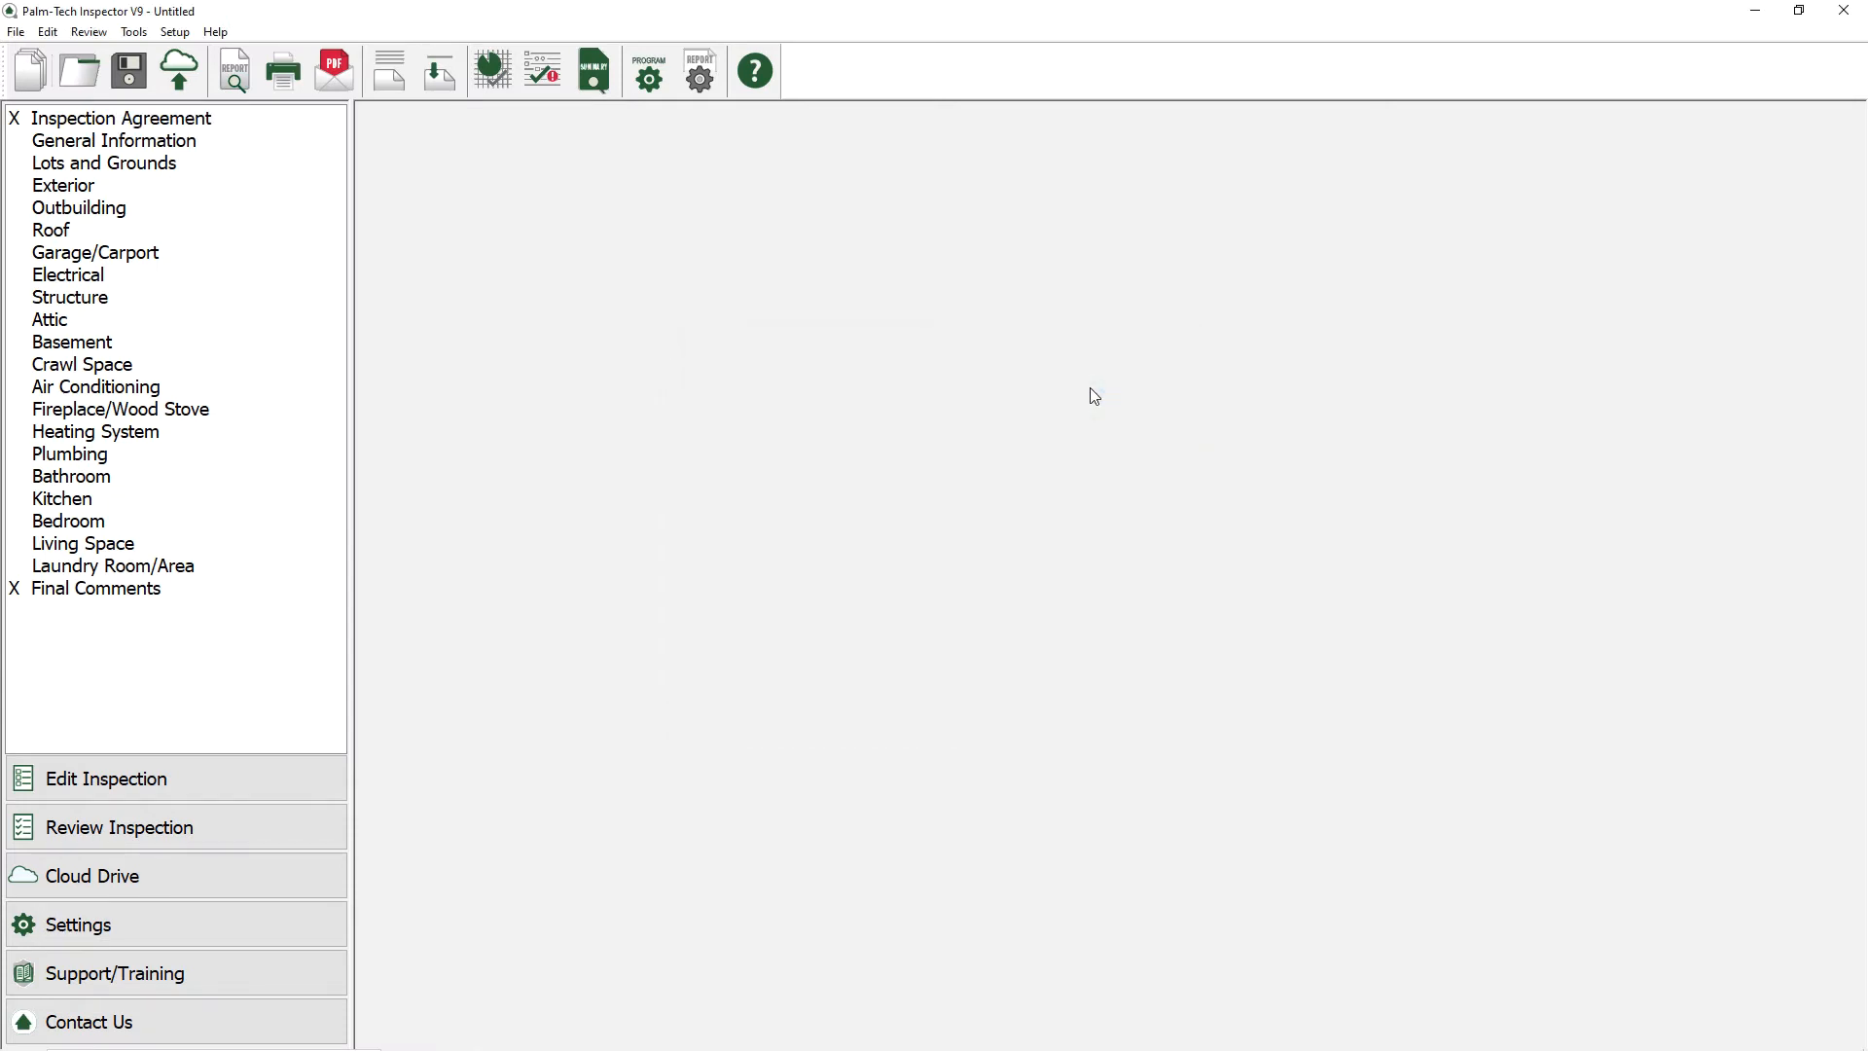
Step: Add the Inspection Agreement component at the top of the Inspection Agreement category
left_click(240, 124)
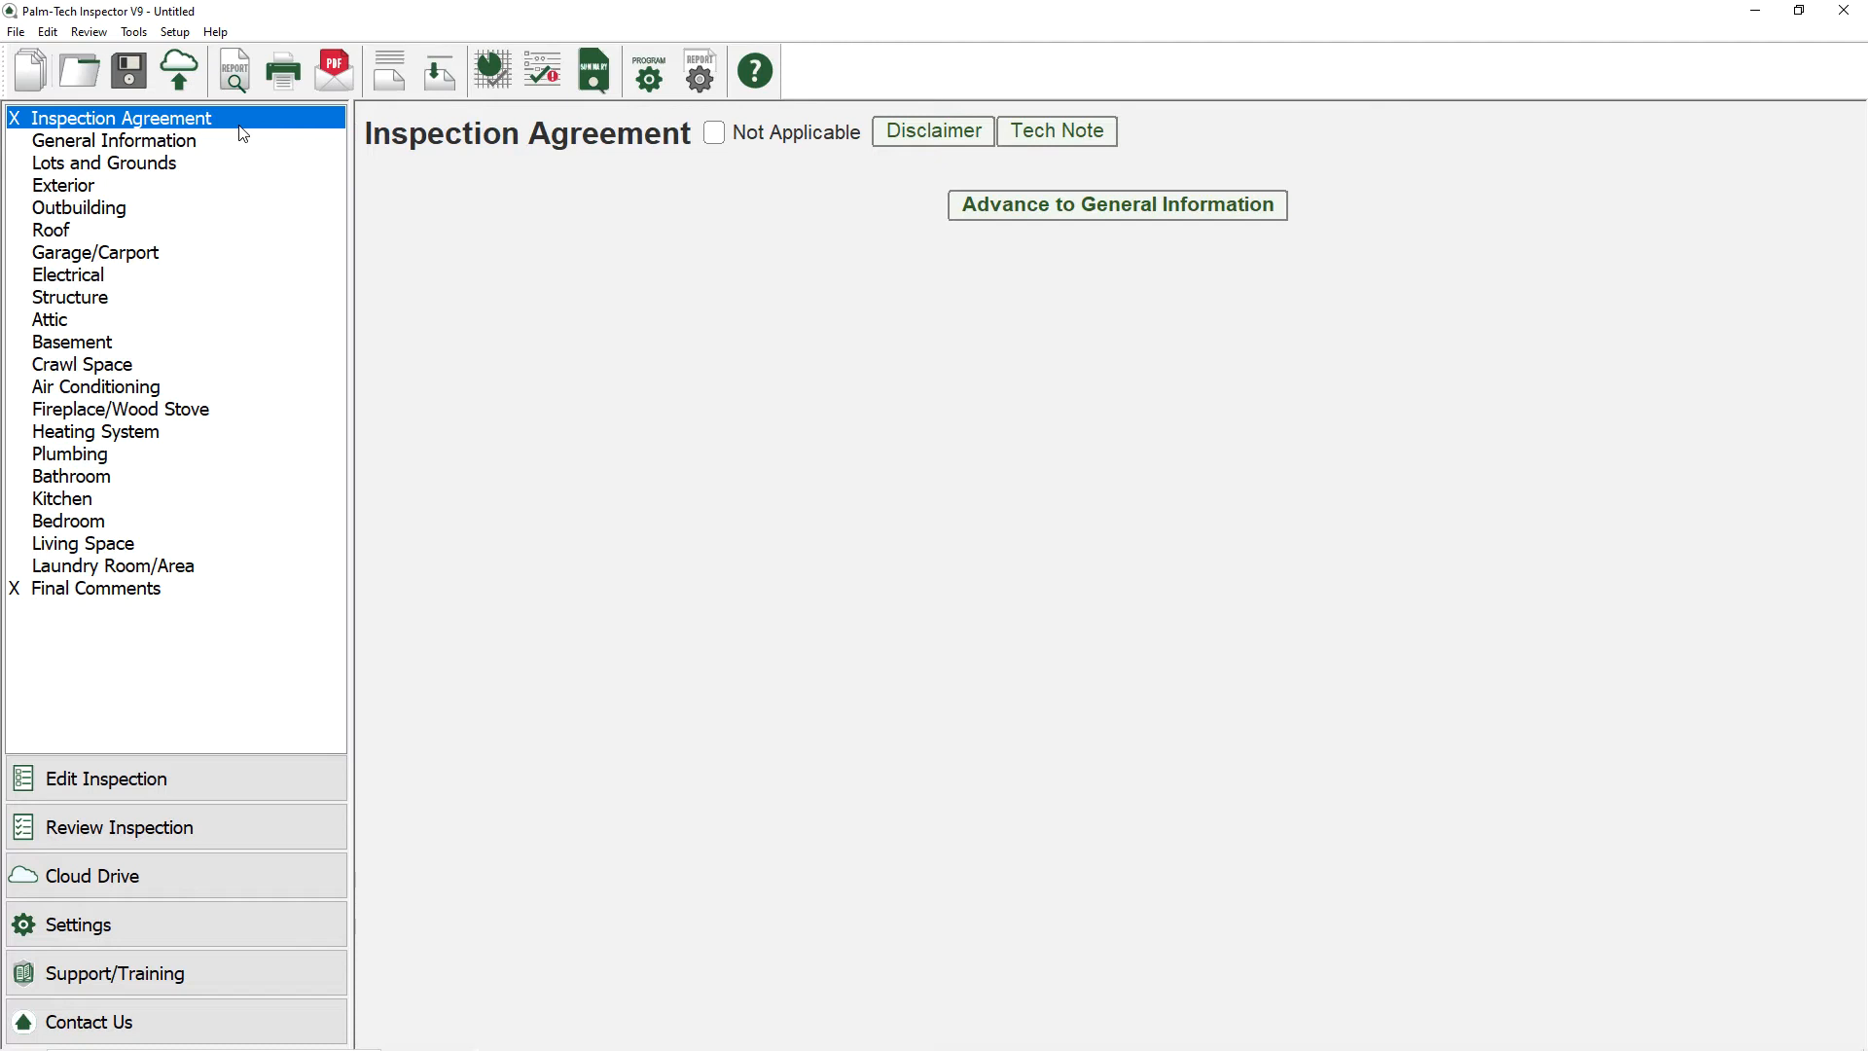
left_click(138, 33)
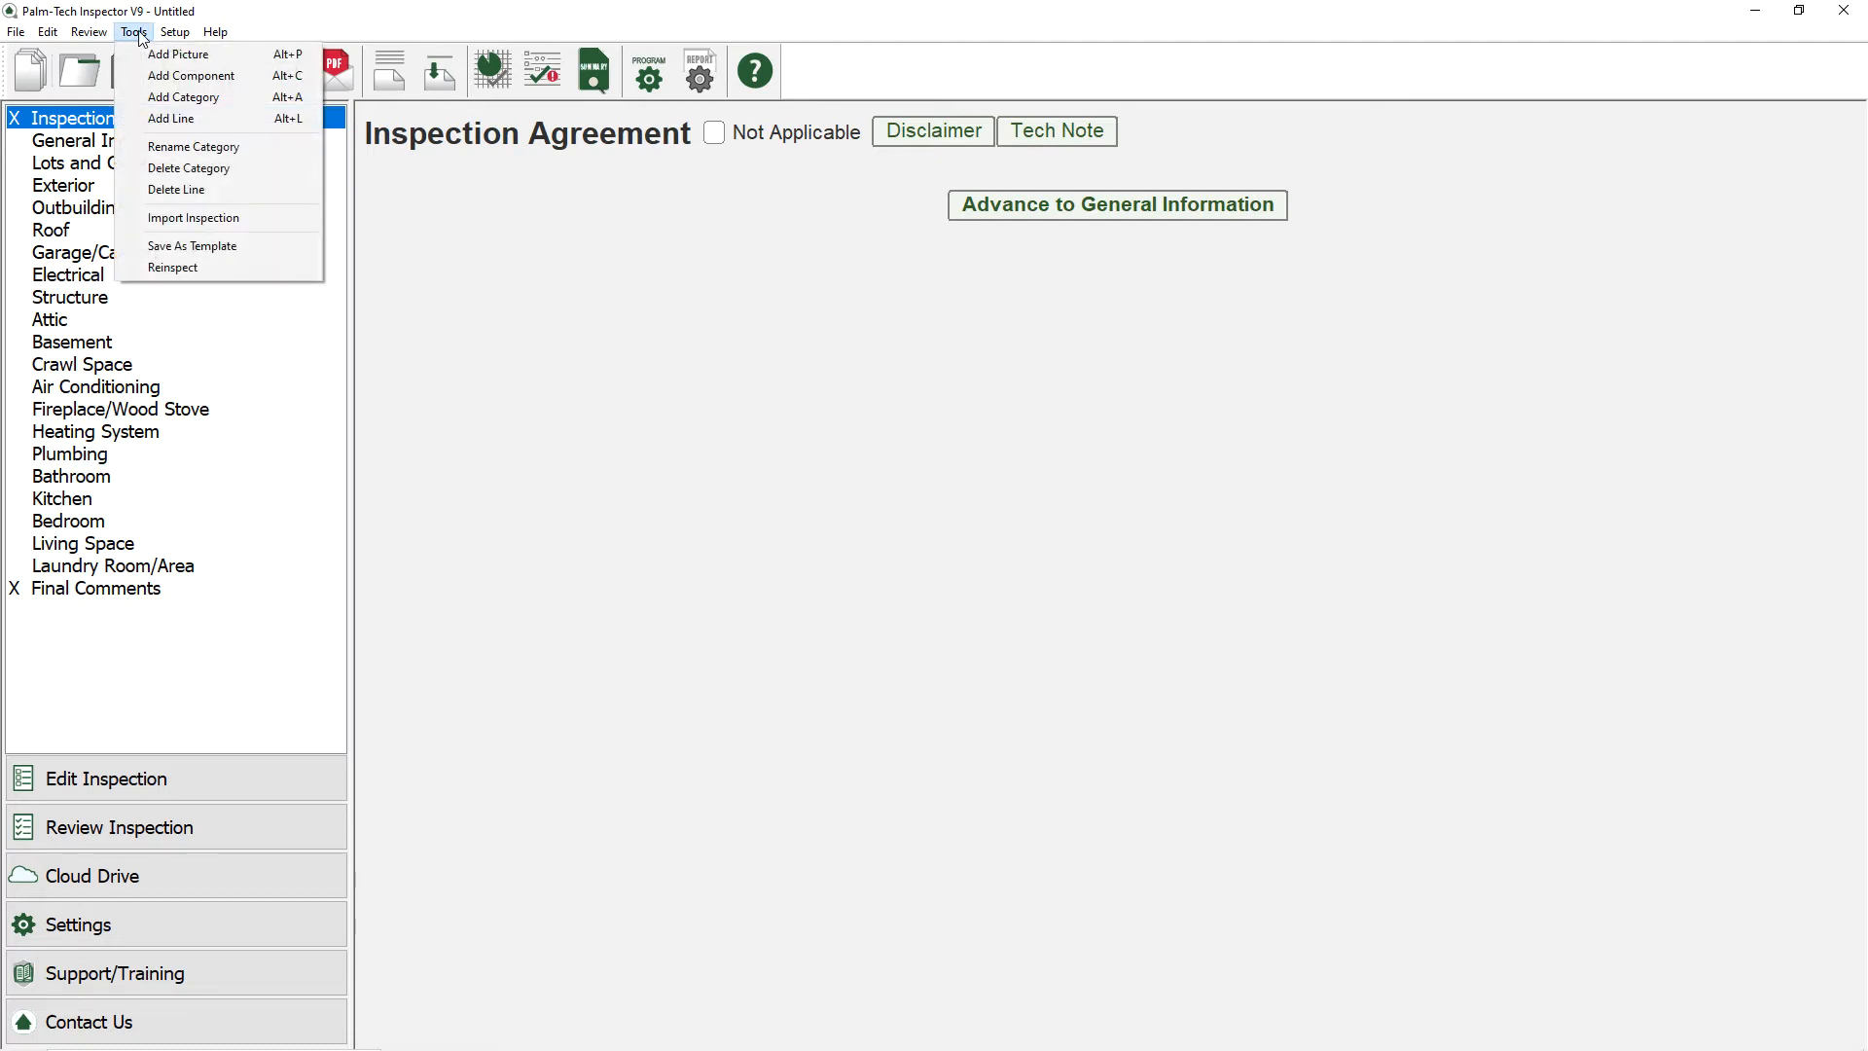
left_click(142, 72)
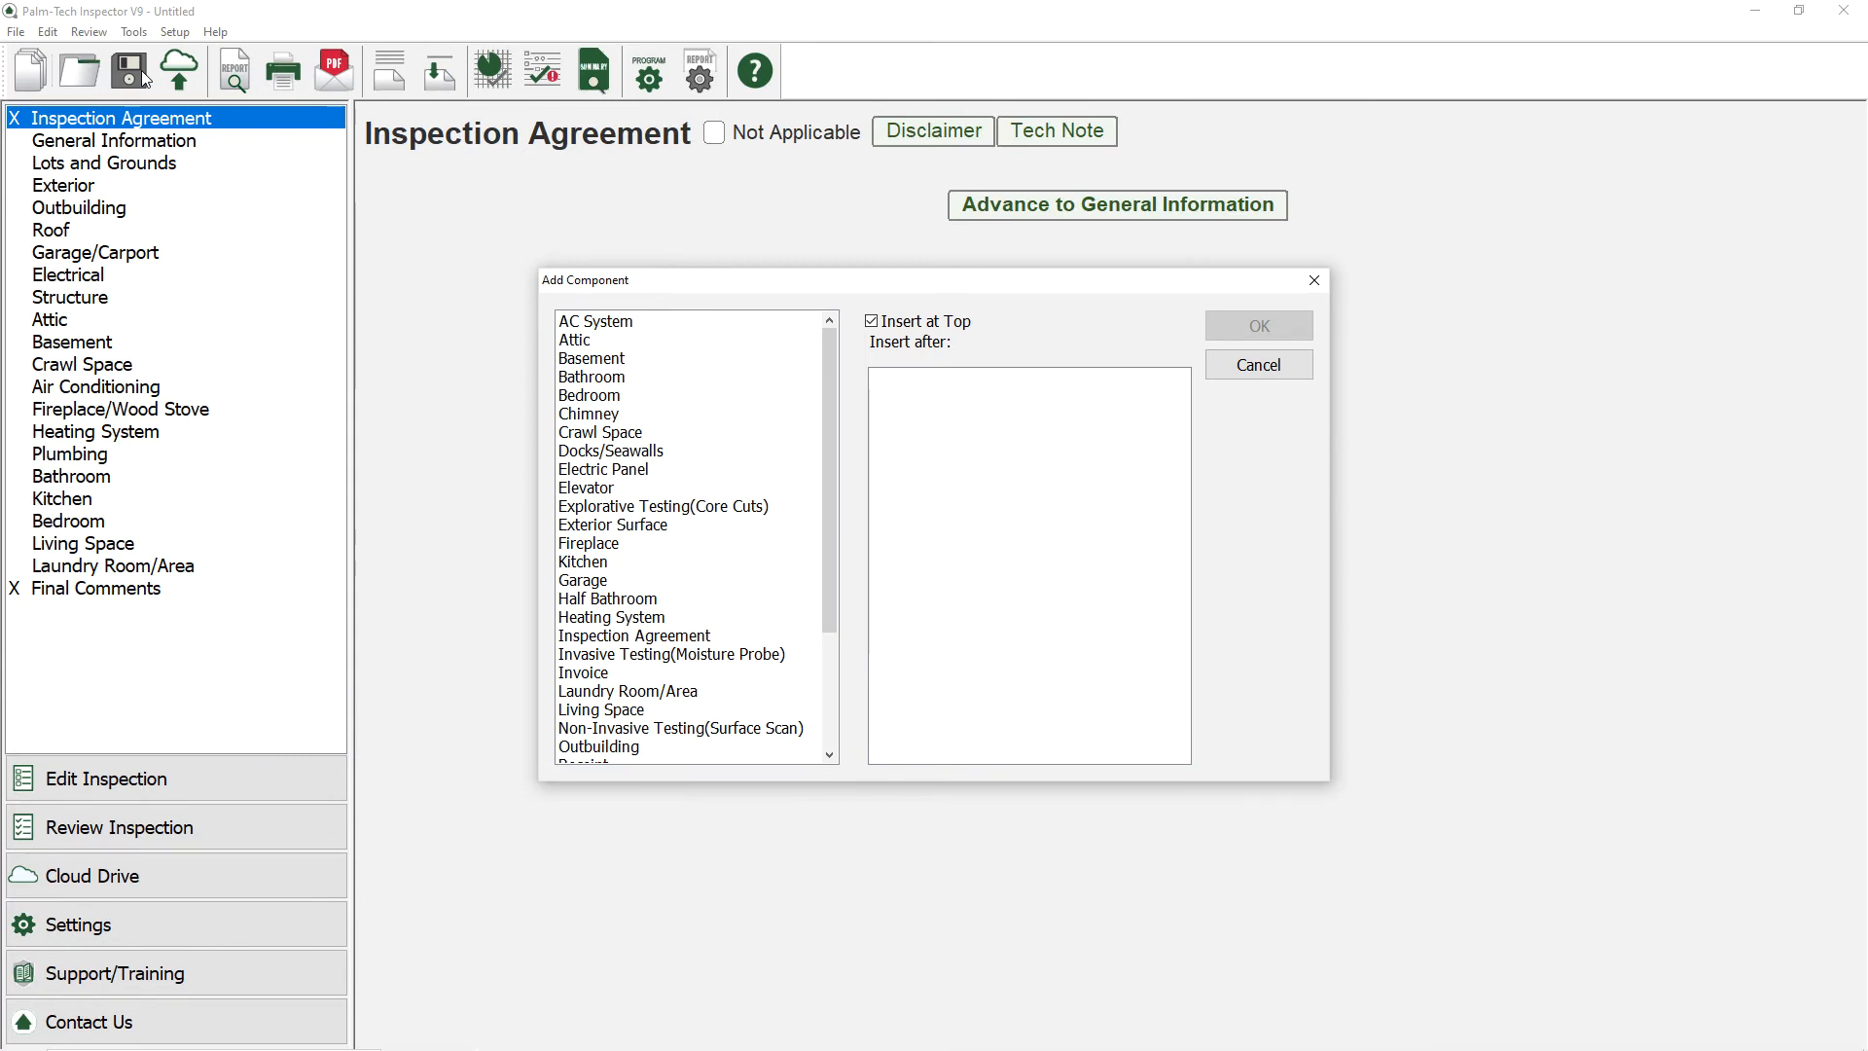
left_click(652, 637)
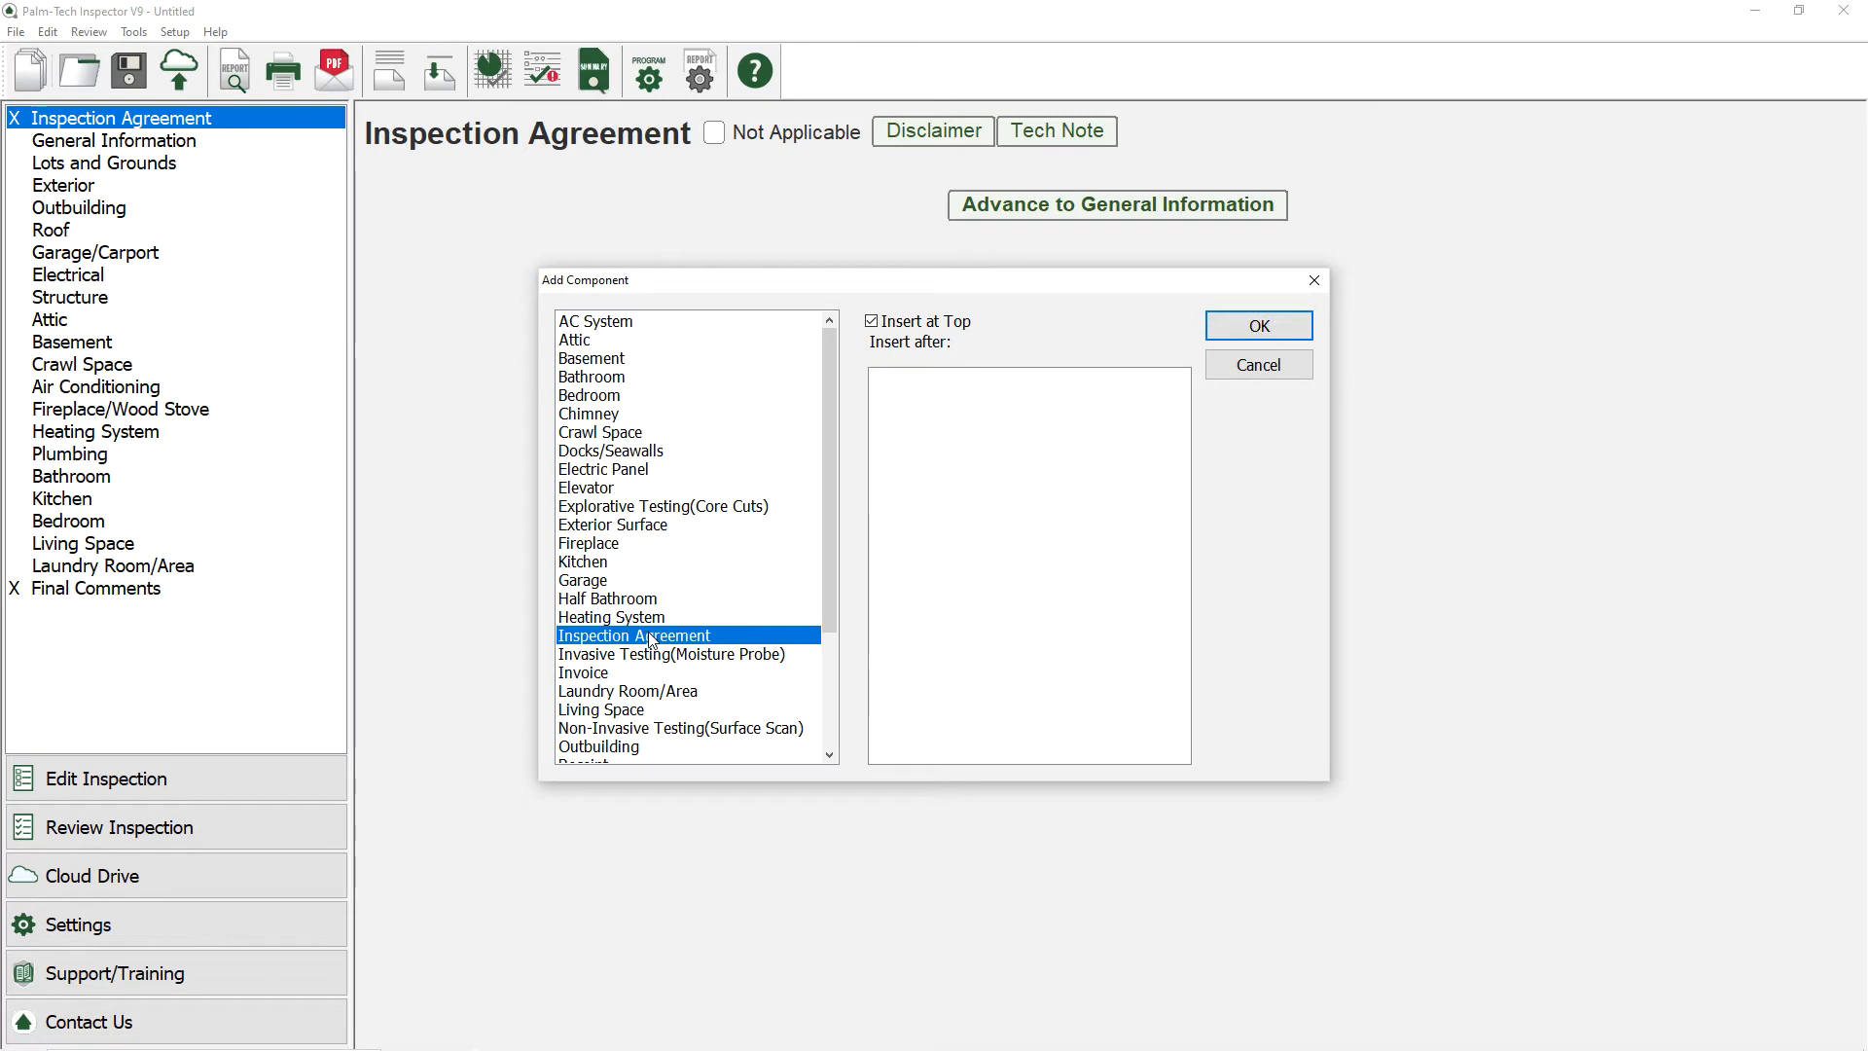
left_click(1238, 331)
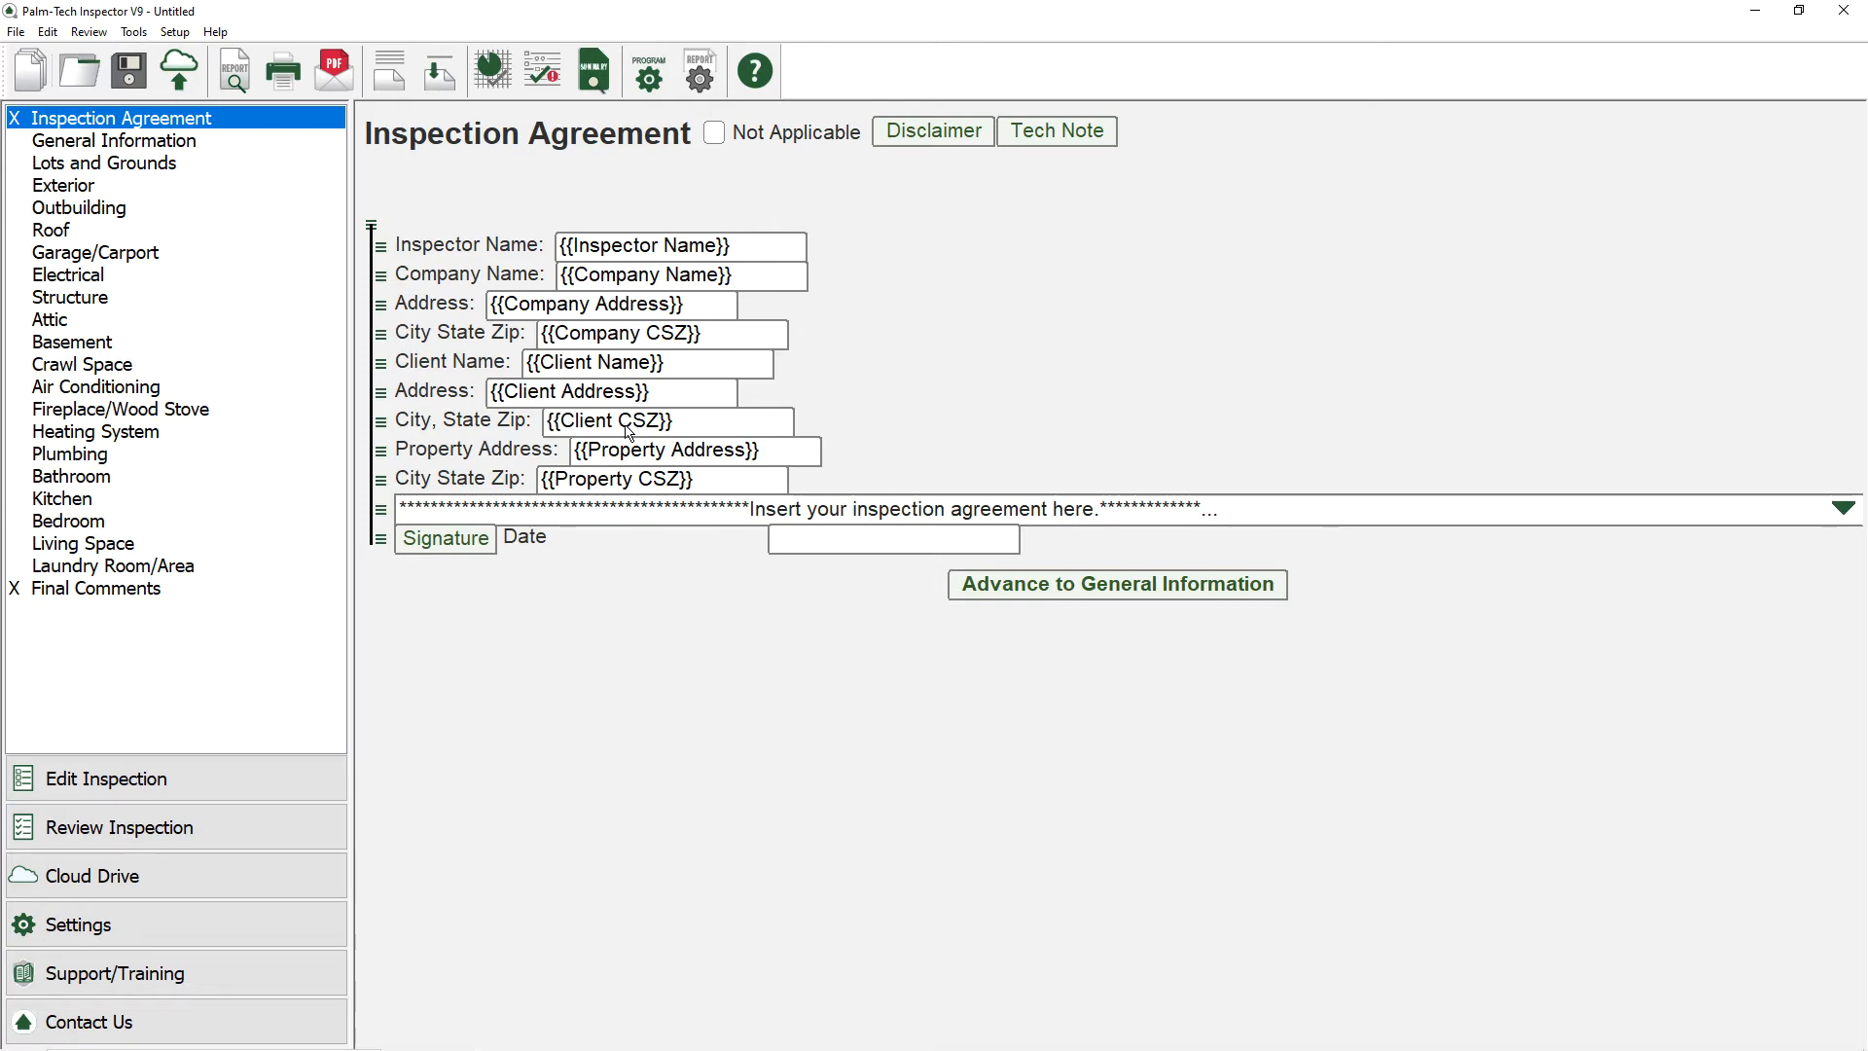
Step: Examine the agreement text note and the electronic signature window of the Inspection Agreement component
left_click(721, 510)
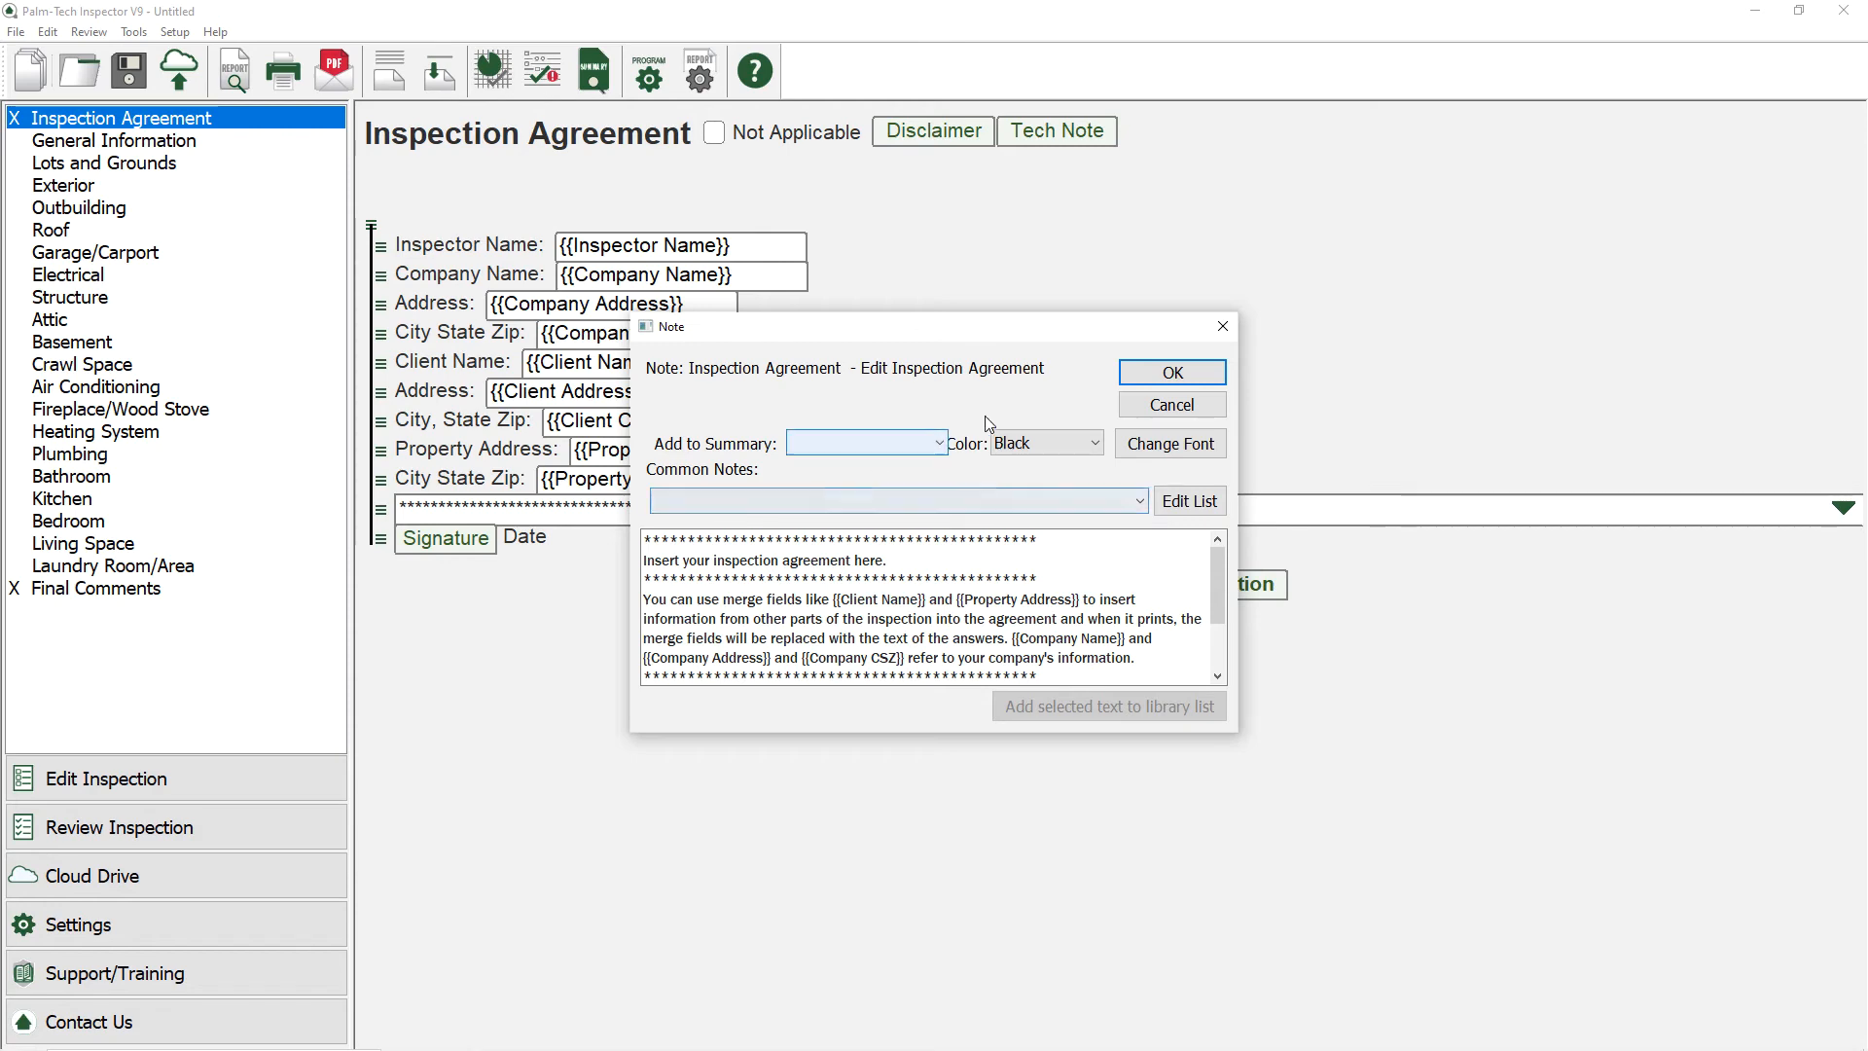
left_click(1159, 384)
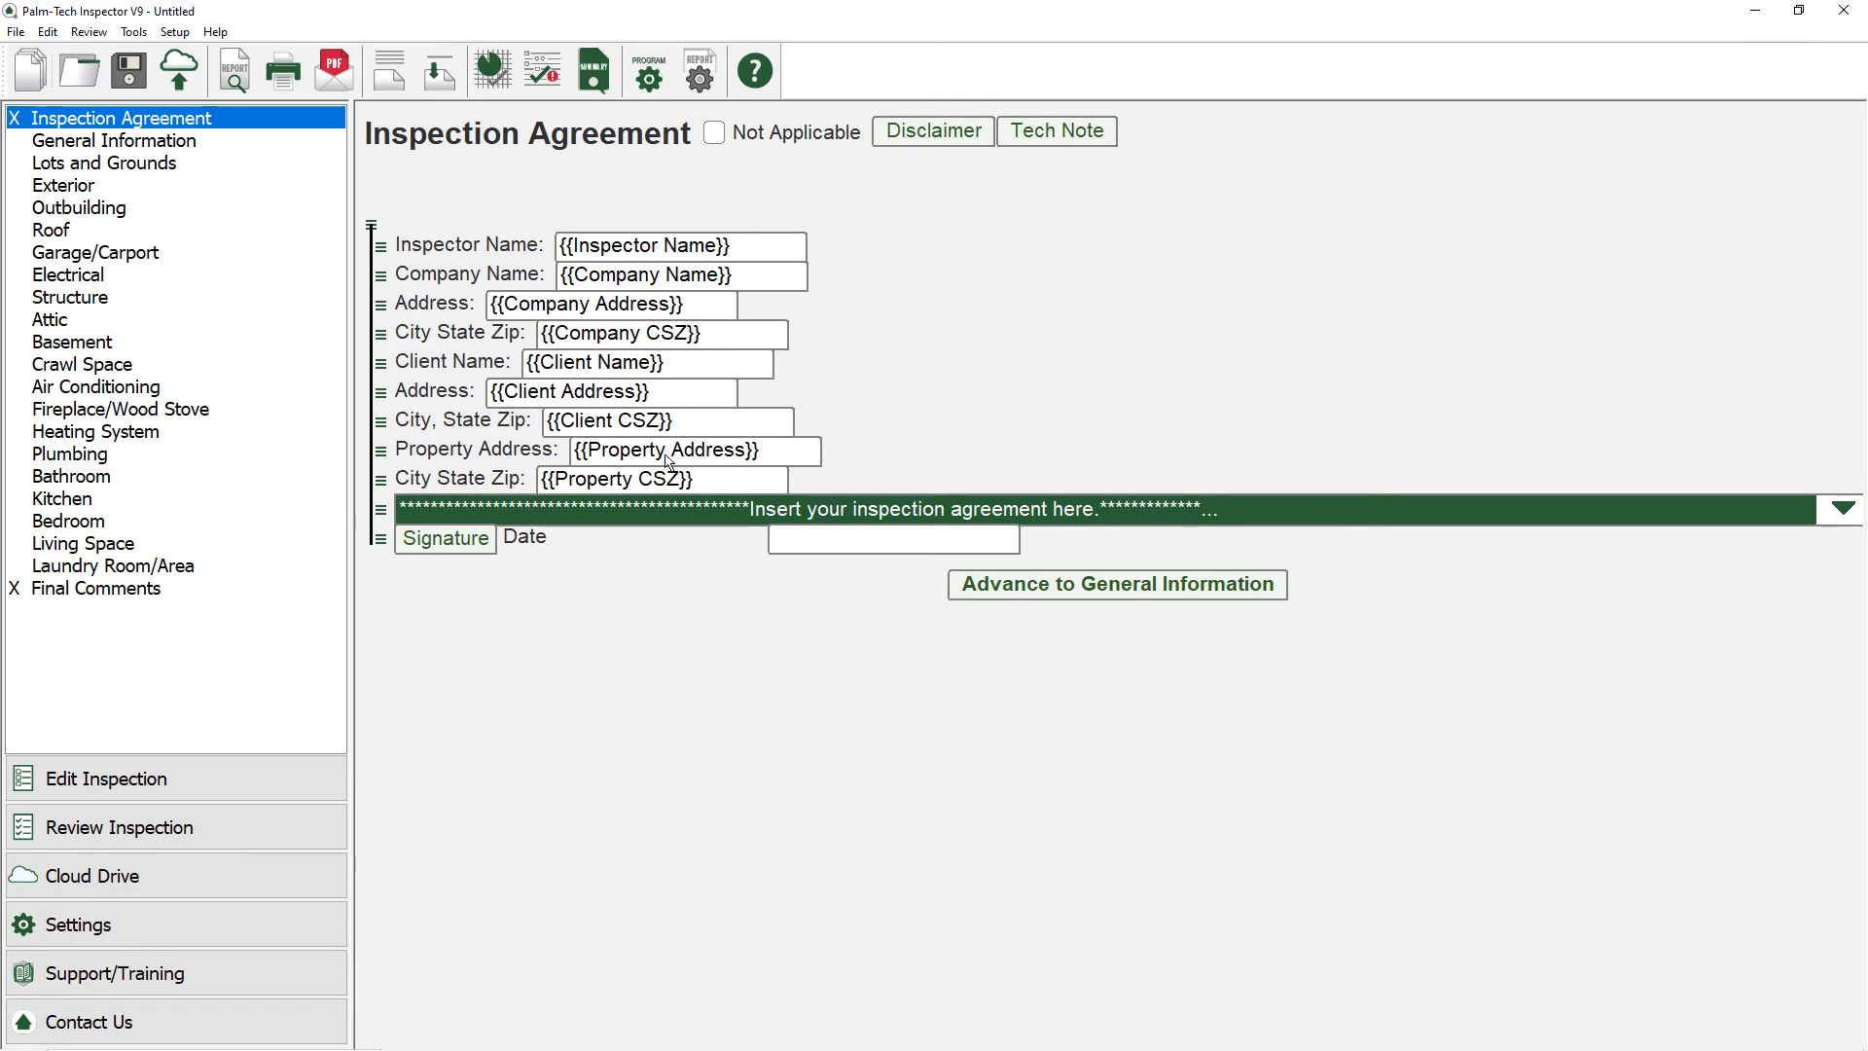
left_click(477, 541)
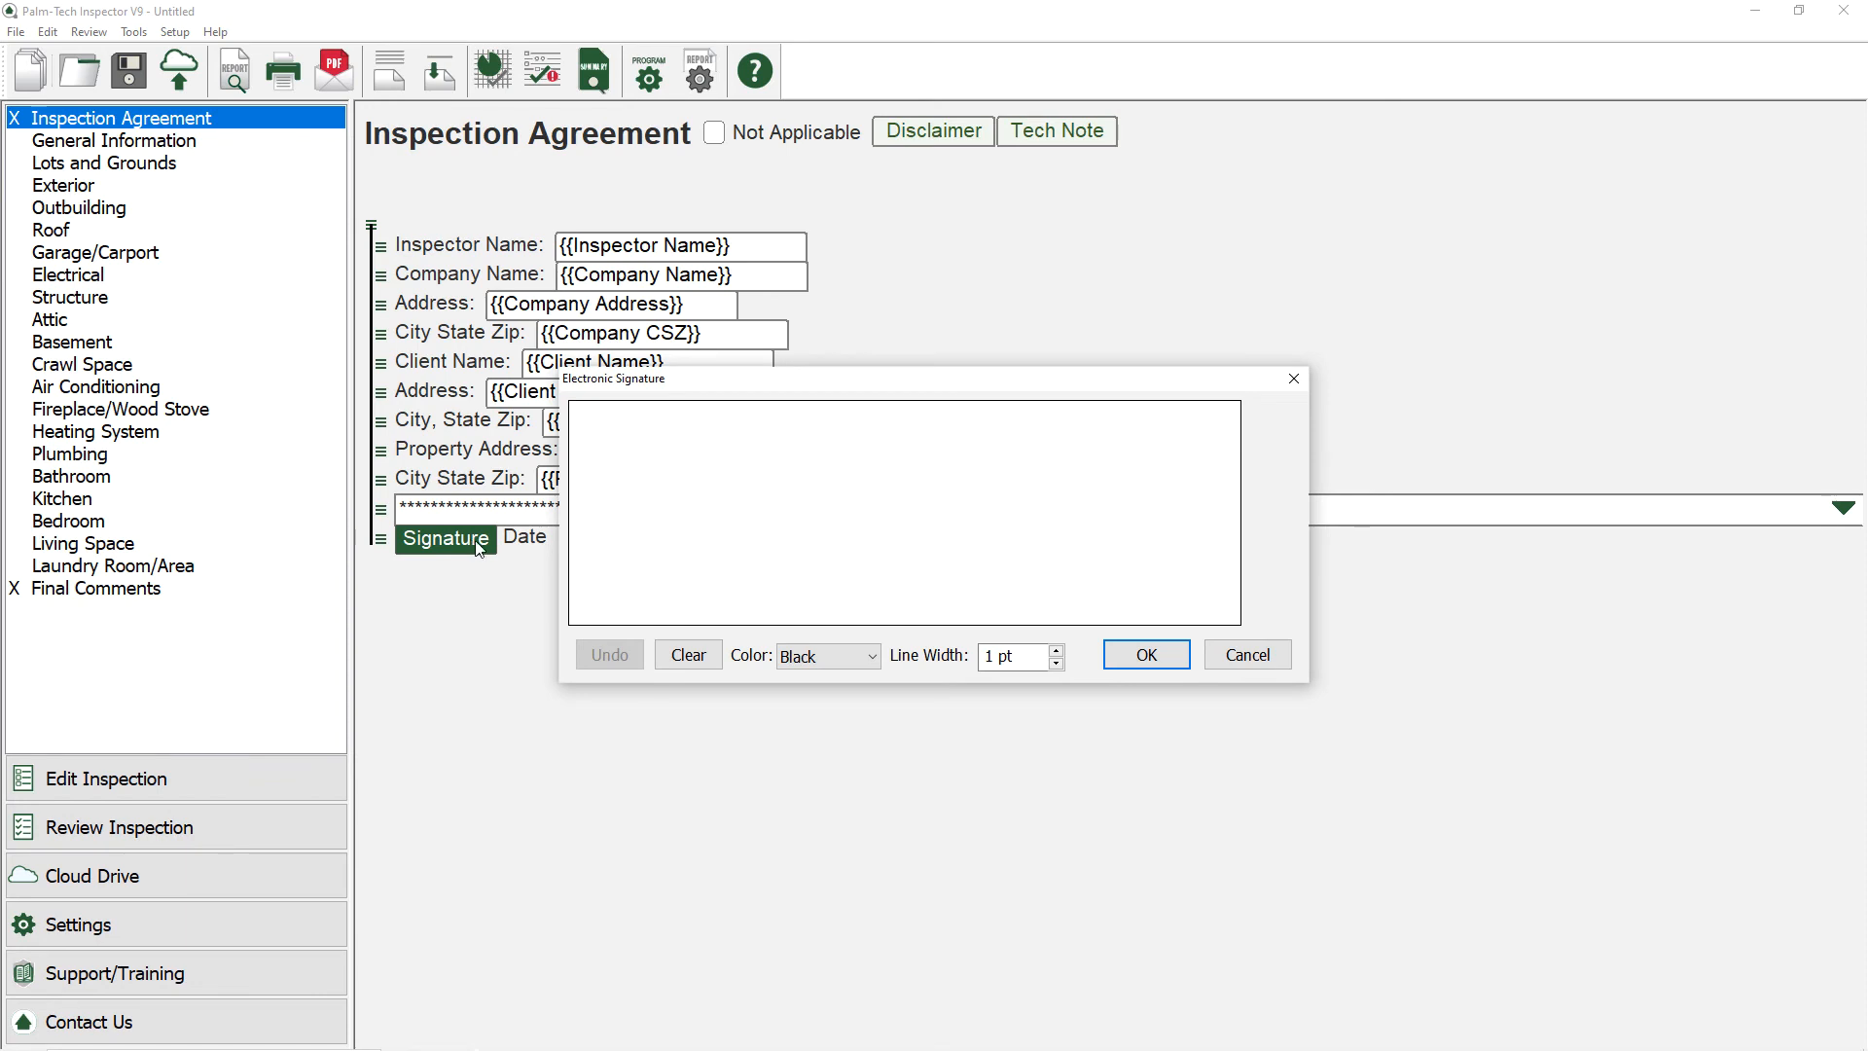
left_click(1120, 645)
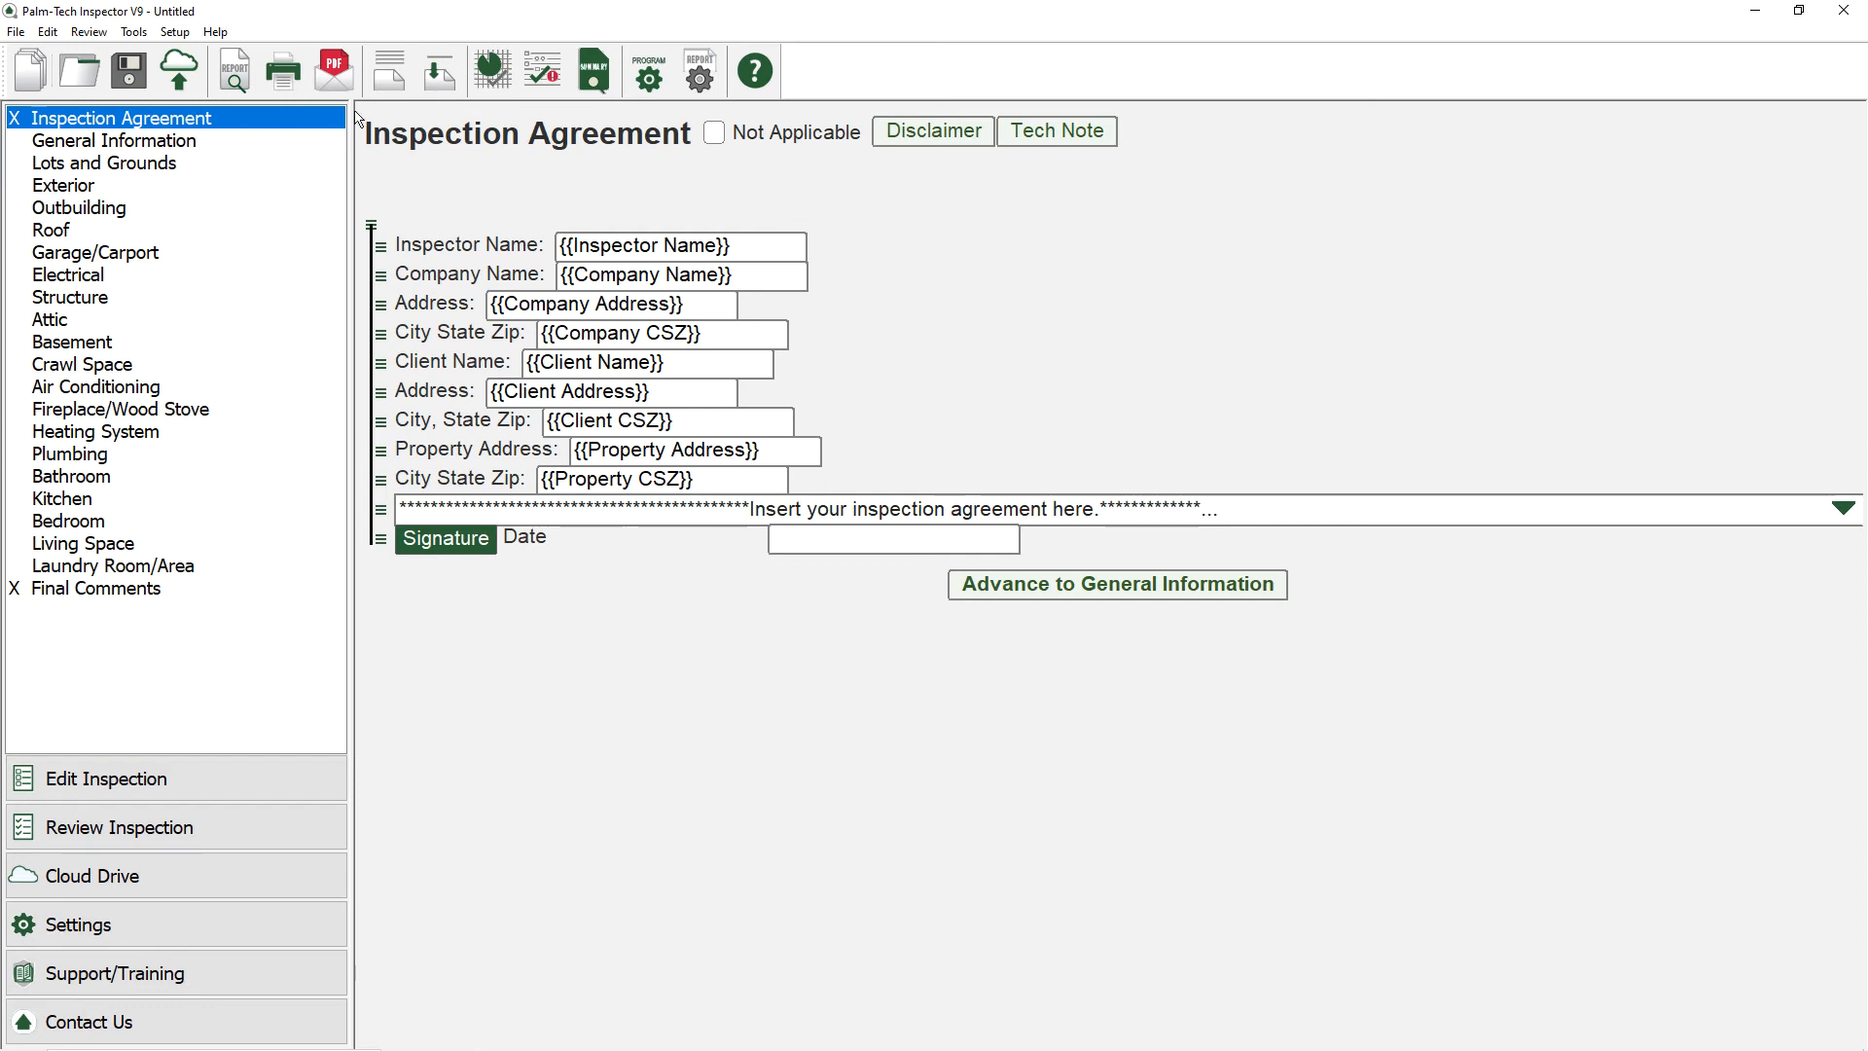
Step: Save the inspection as a template with file and template name House with Agreement, keeping its data, and send it to the Cloud Drive
left_click(133, 32)
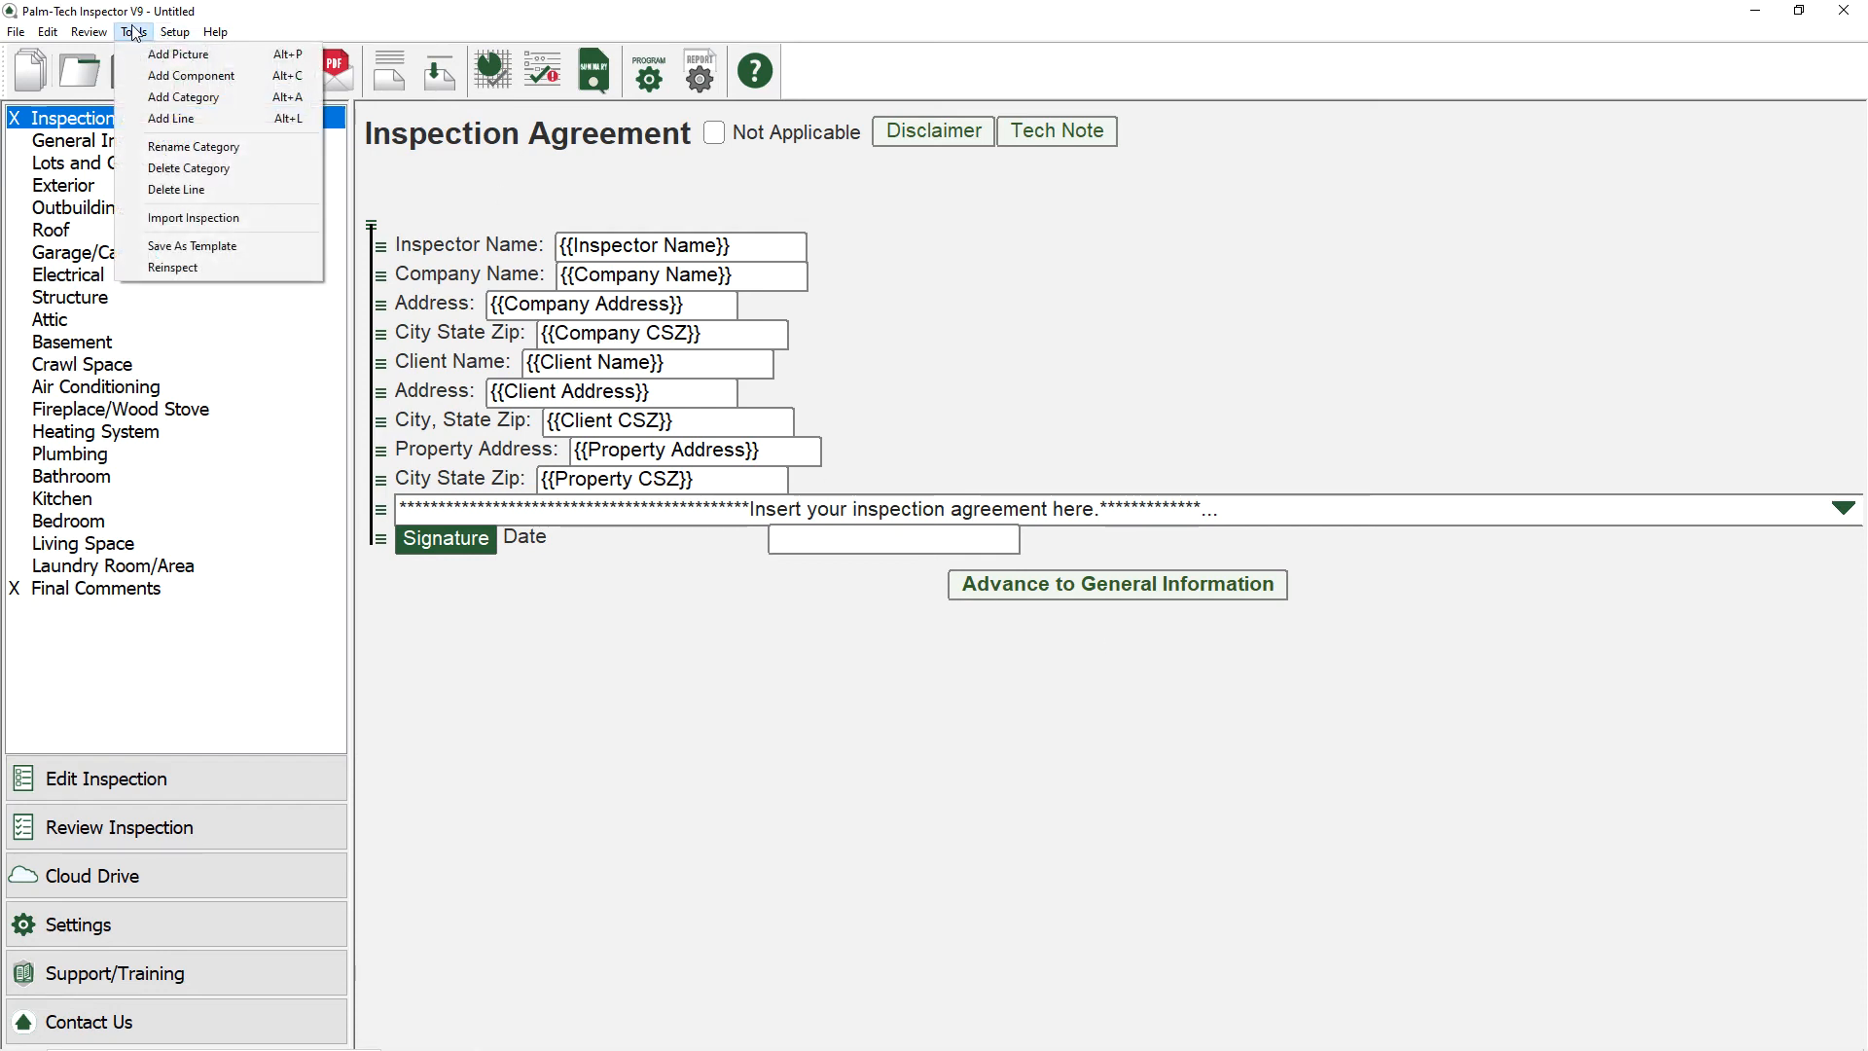
left_click(168, 248)
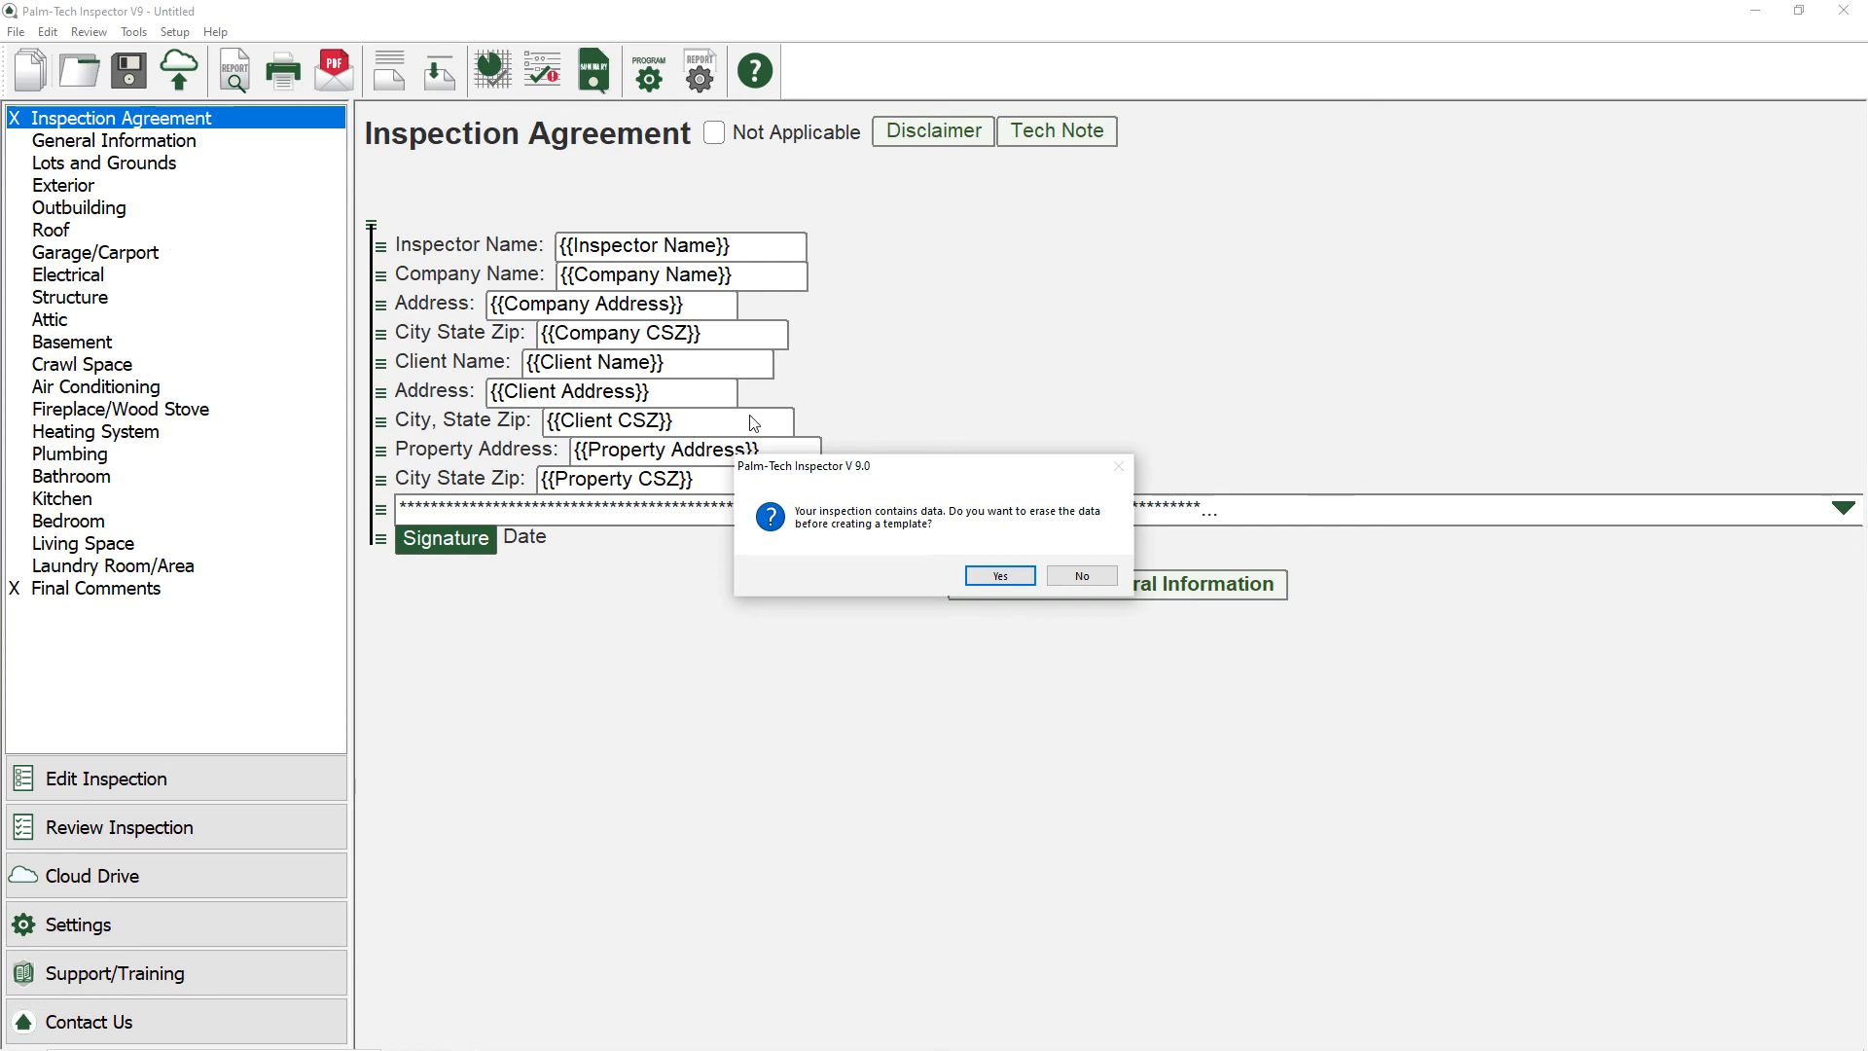
left_click(1080, 576)
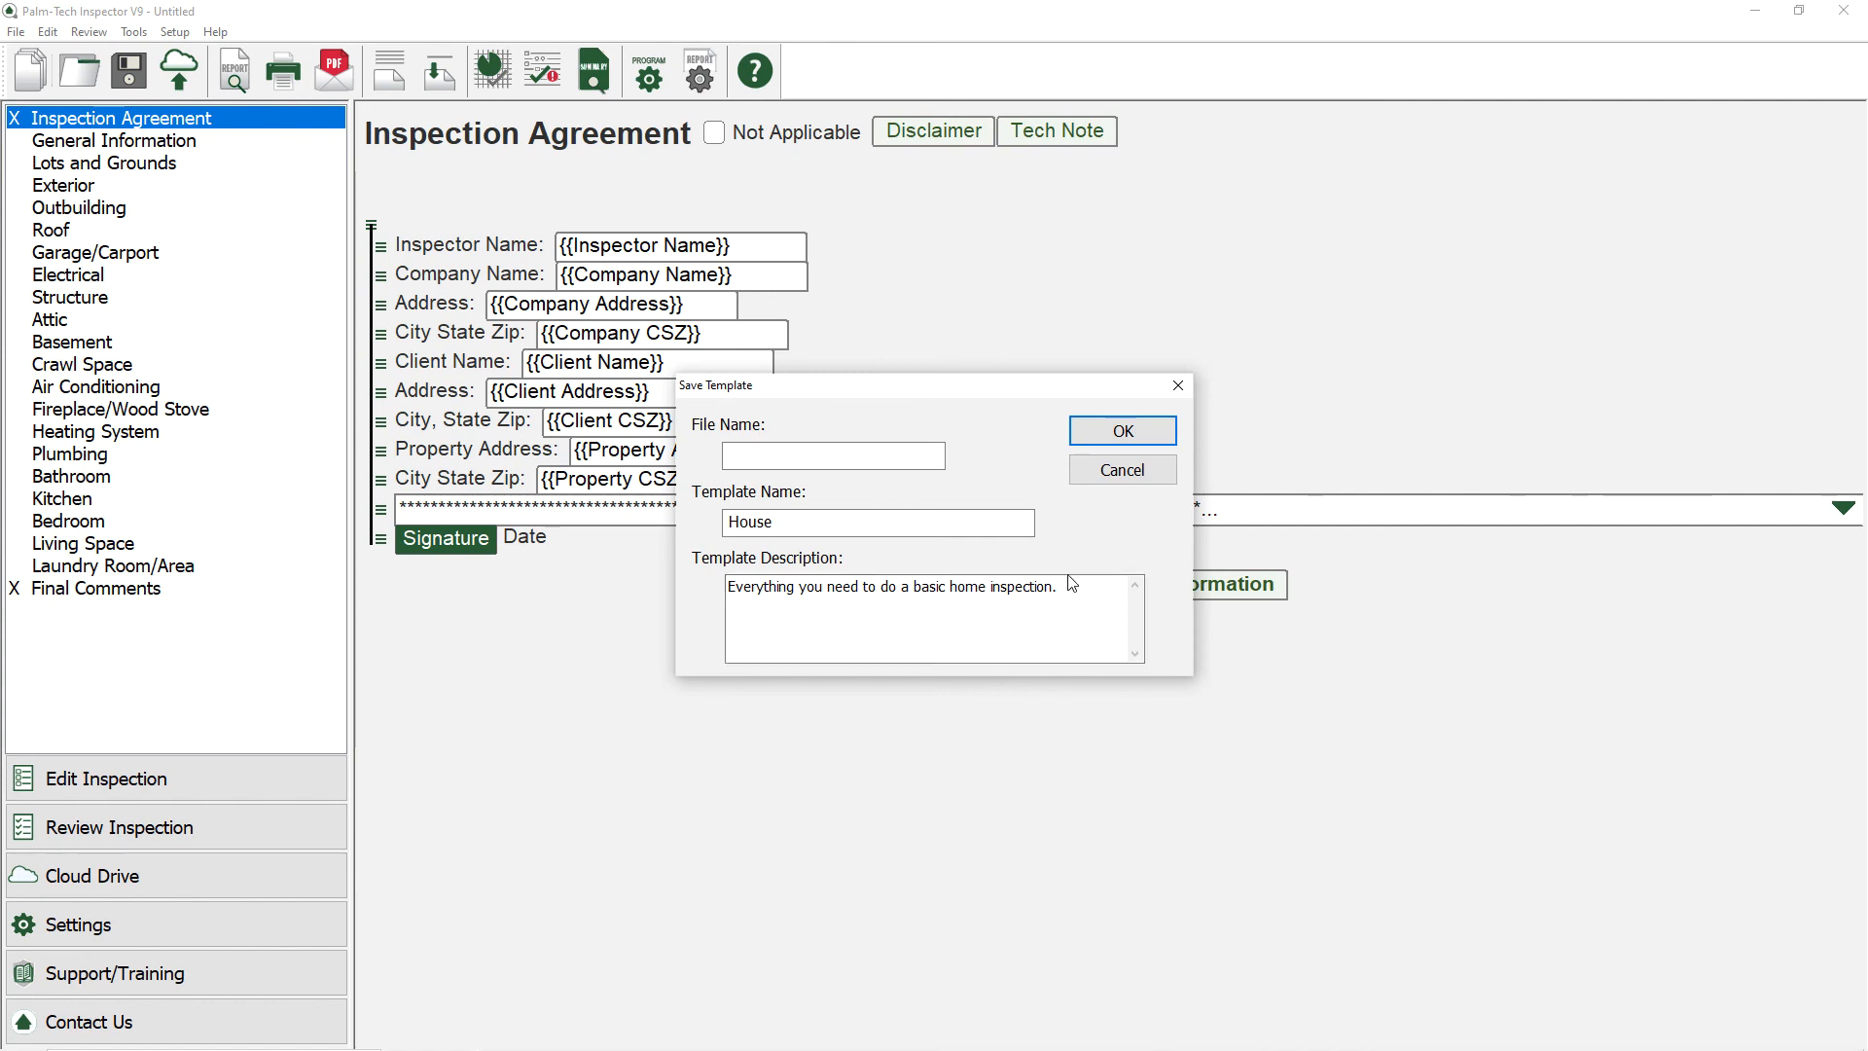
left_click(859, 457)
type("House with Agreement")
key("Tab")
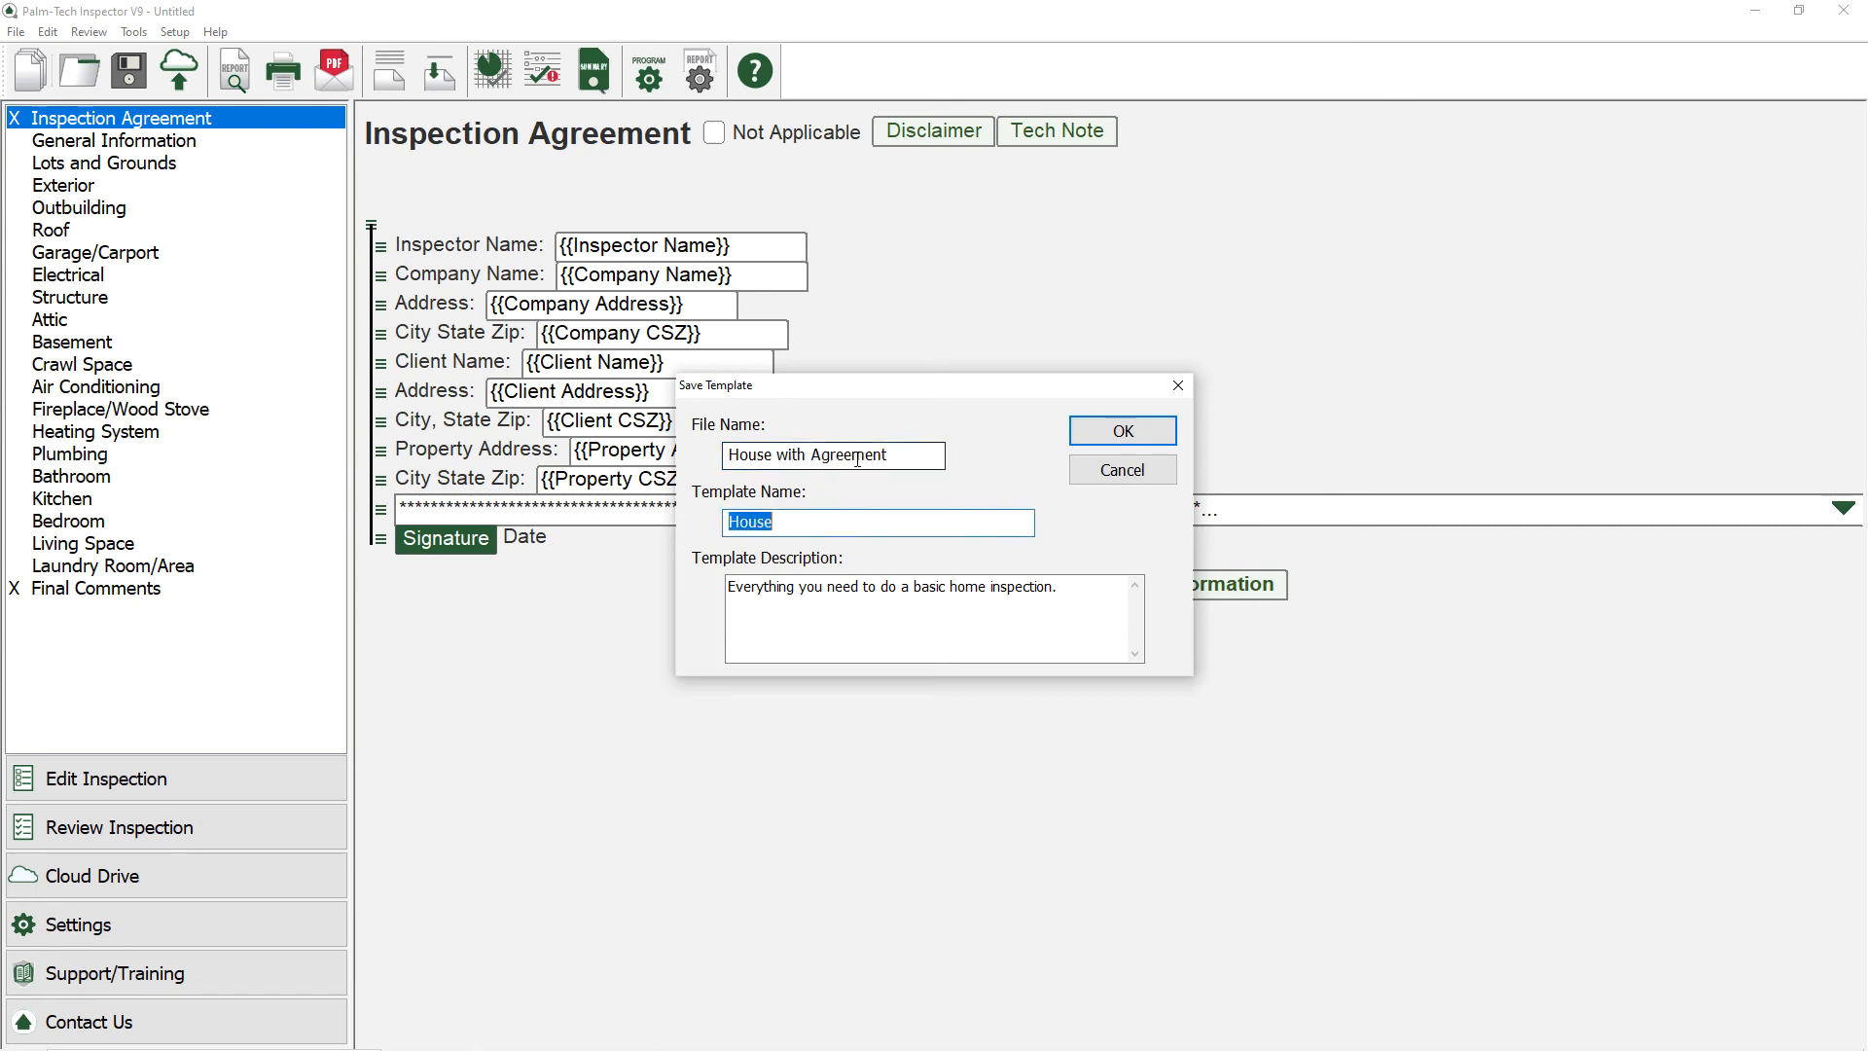
type("House with Agreement")
left_click(1086, 438)
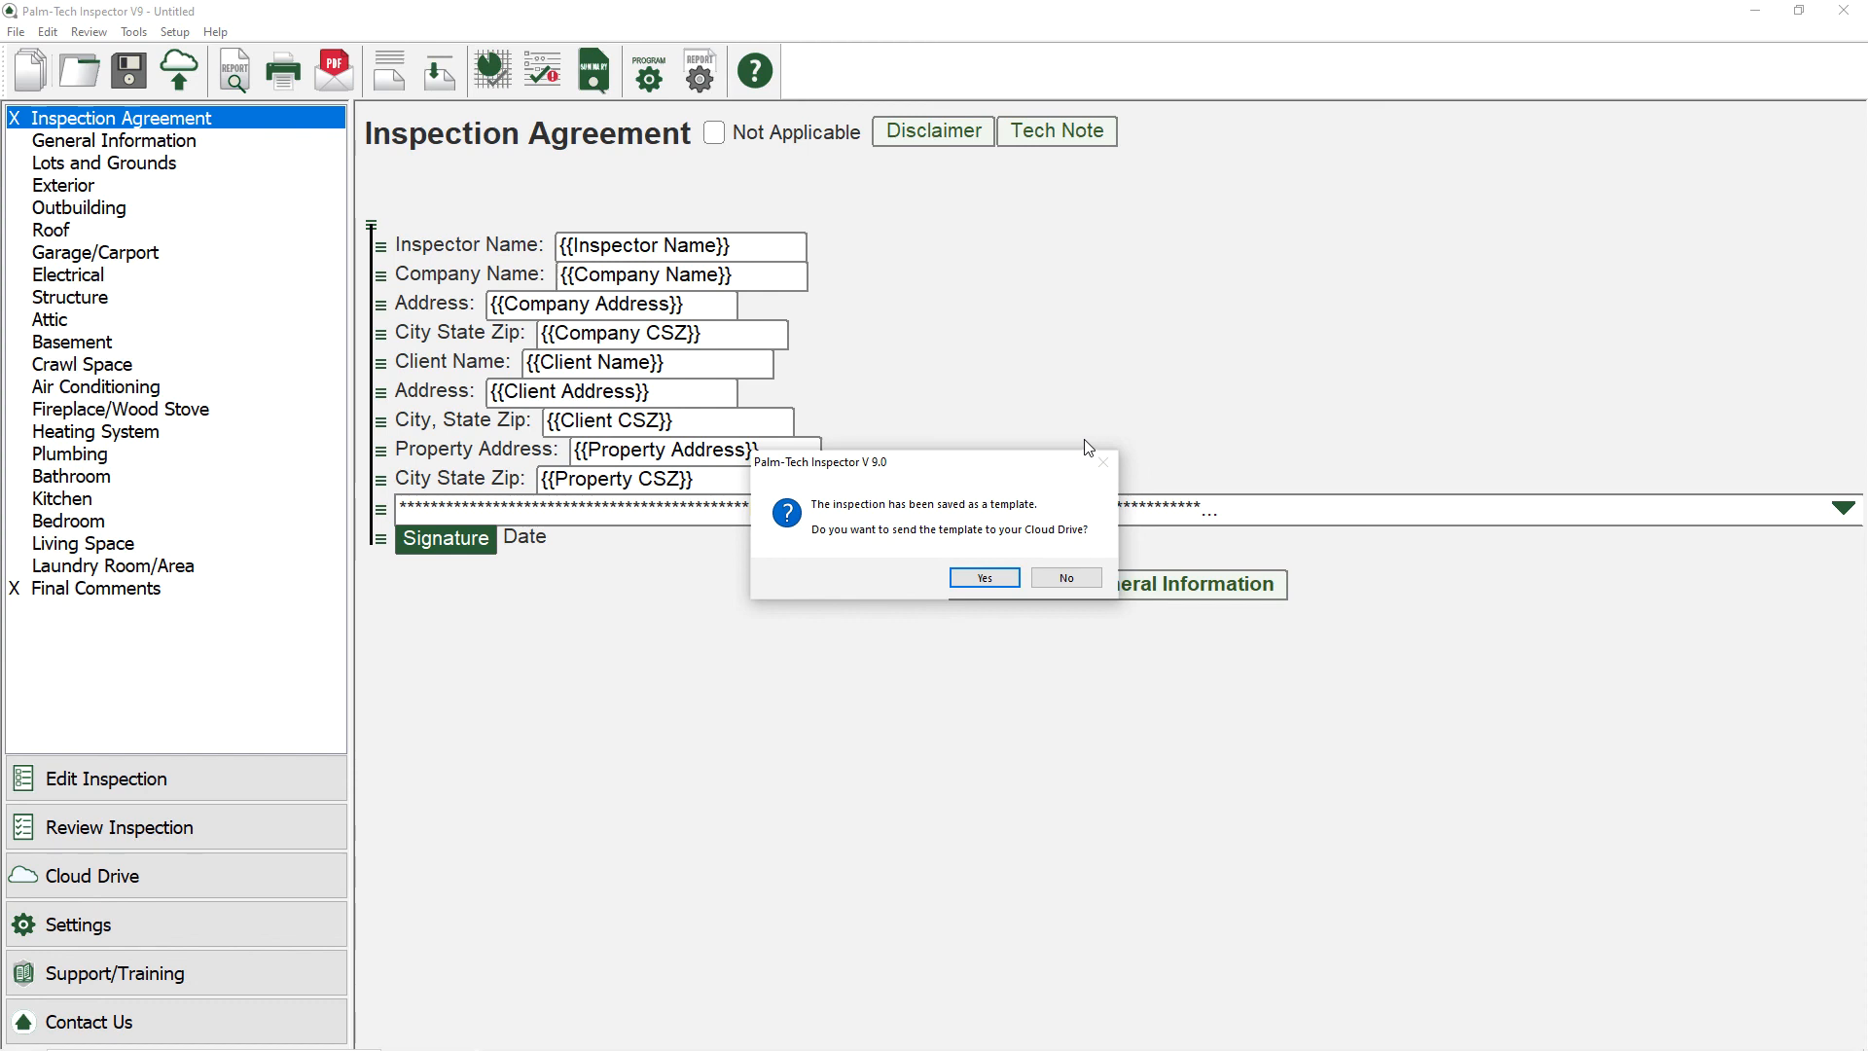
left_click(986, 577)
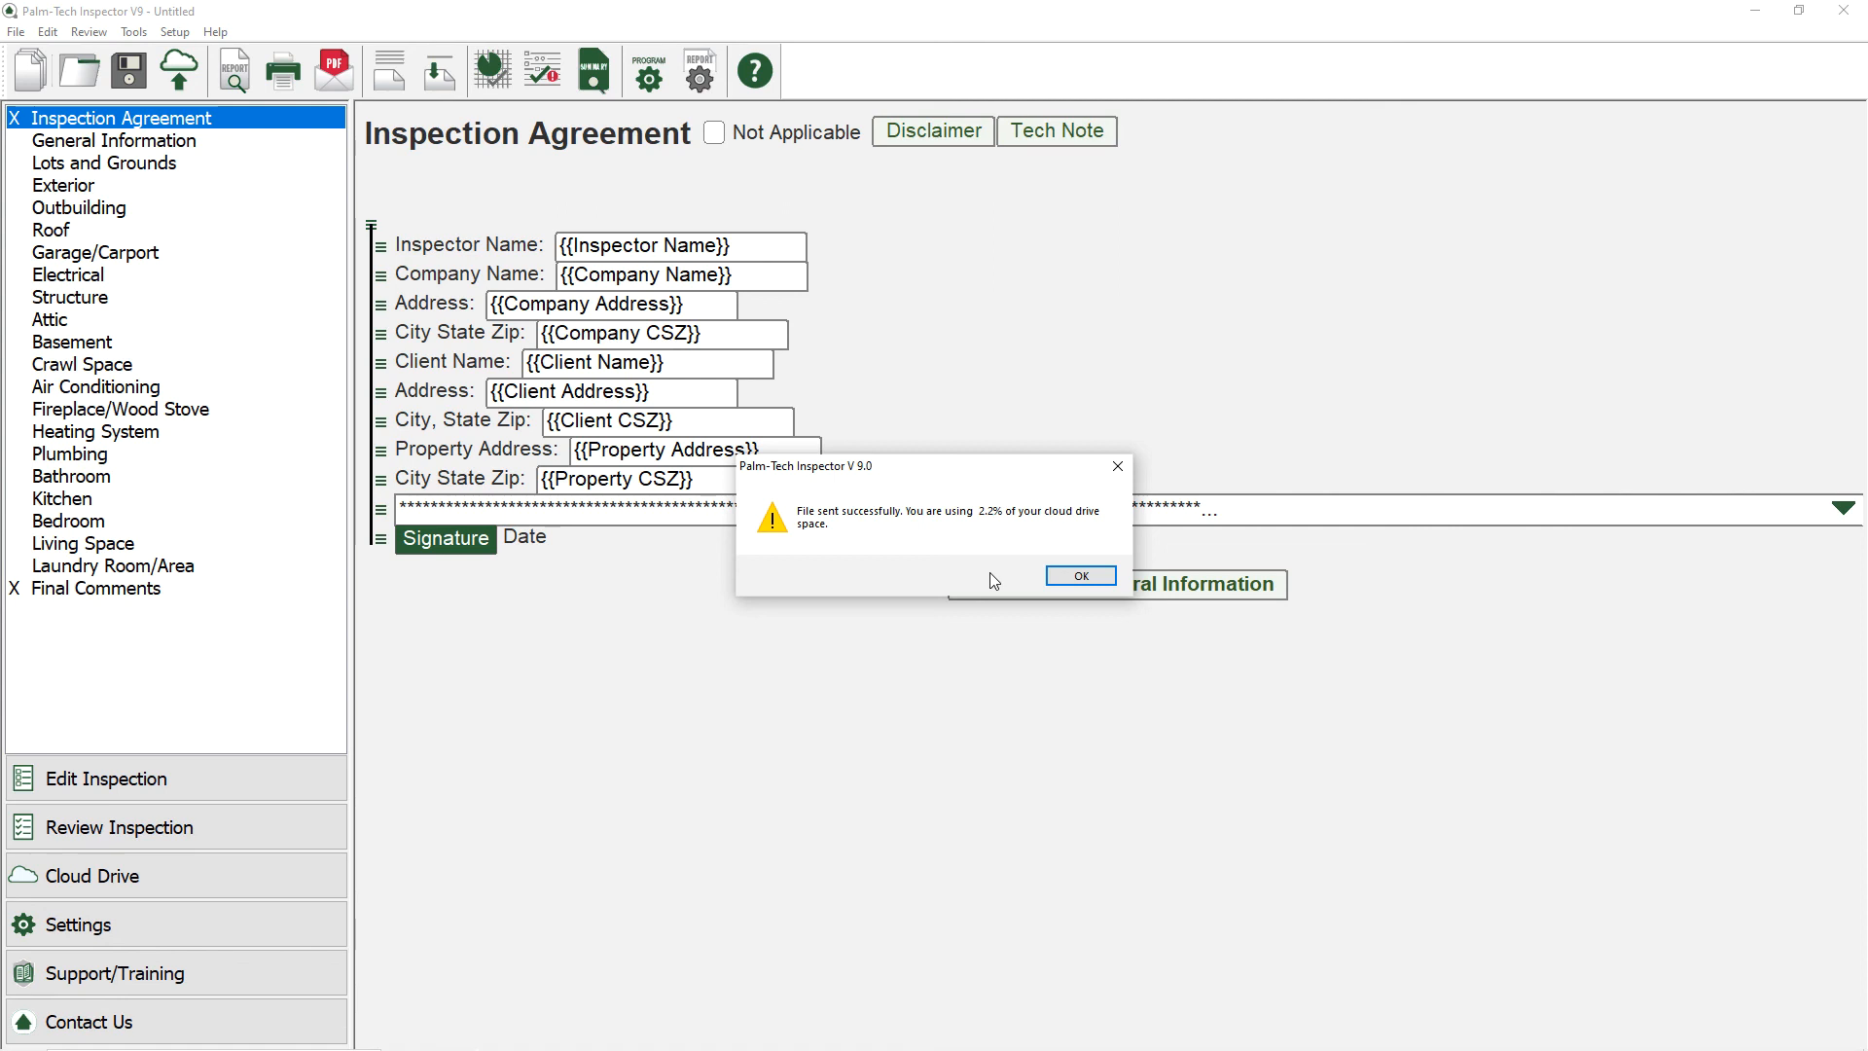
left_click(1076, 576)
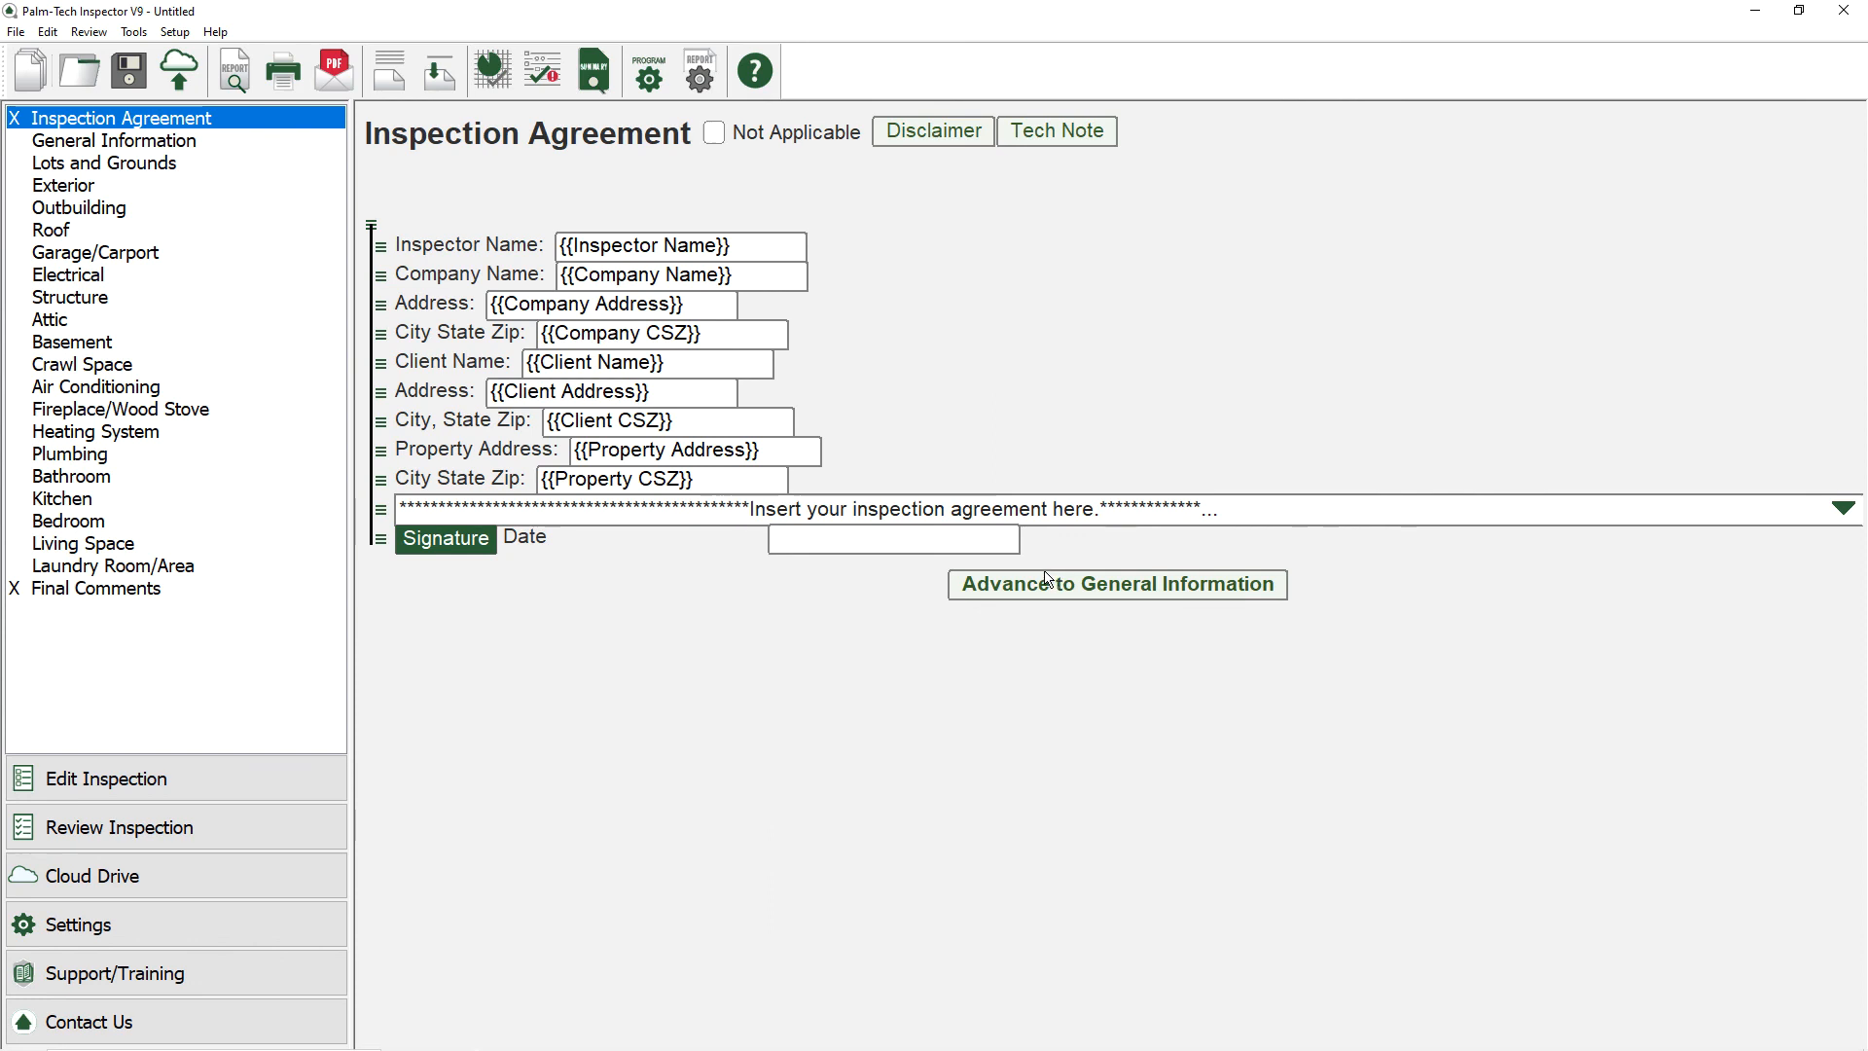